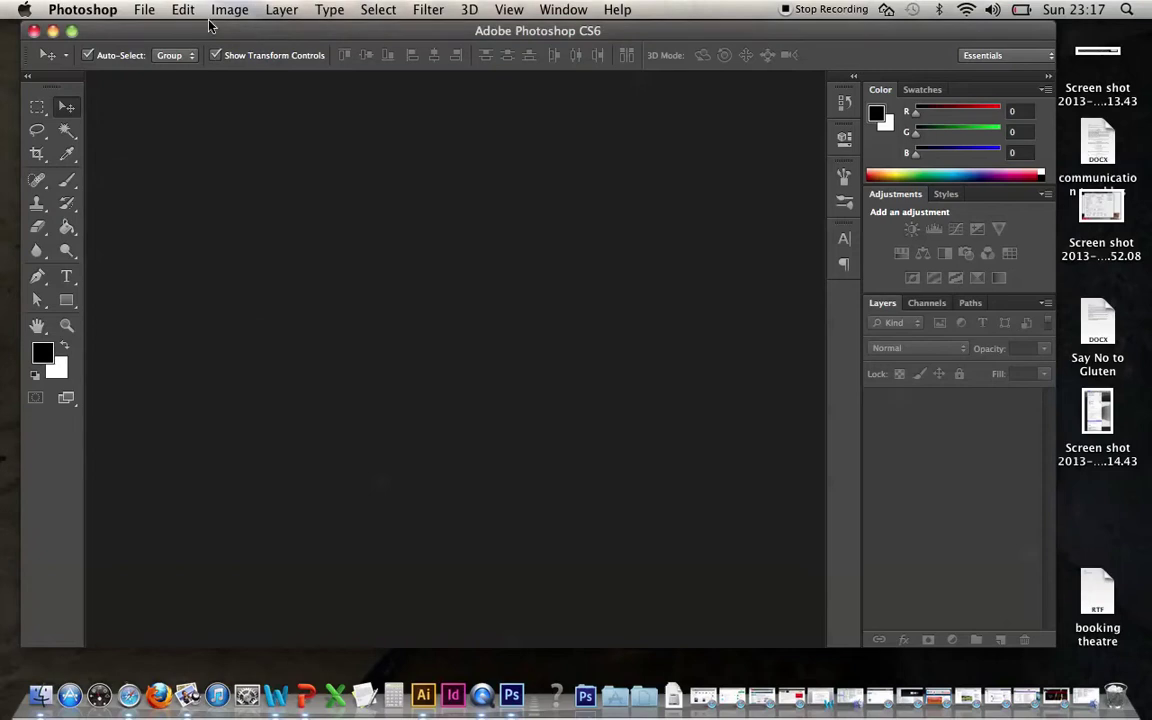
# - Open the recent light-bulb screenshot, duplicate Background twice, hide copy 2 and select Background
pyautogui.click(138, 8)
pyautogui.moveTo(184, 117)
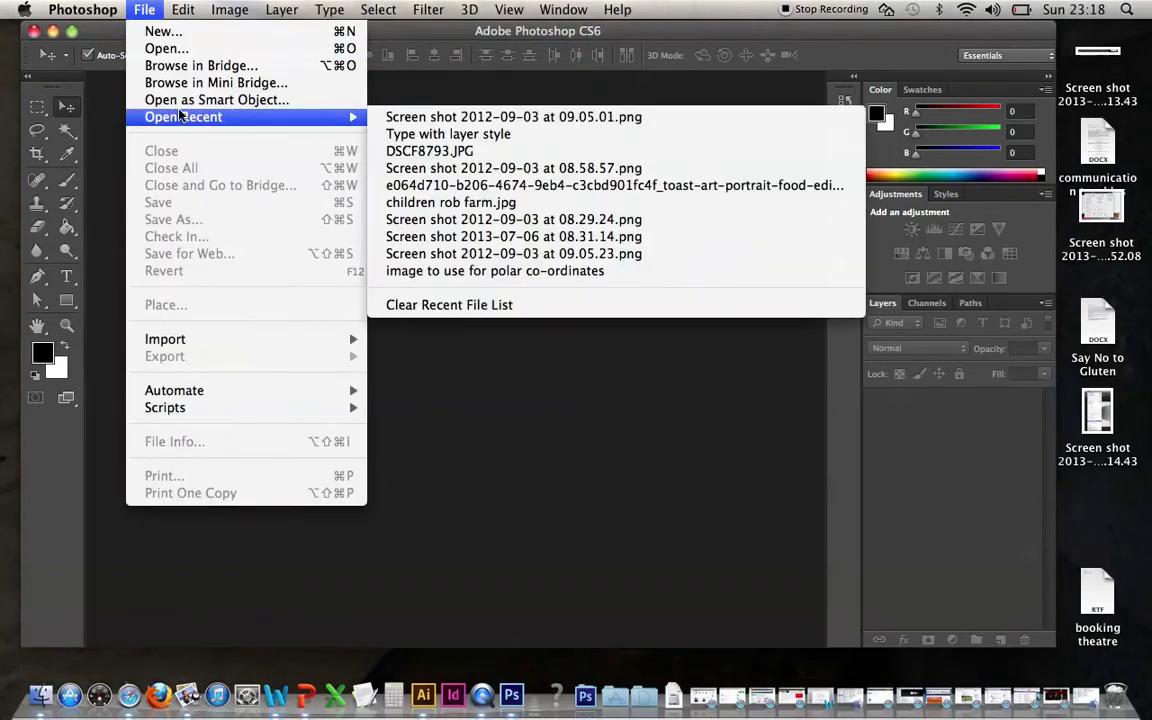
pyautogui.click(440, 117)
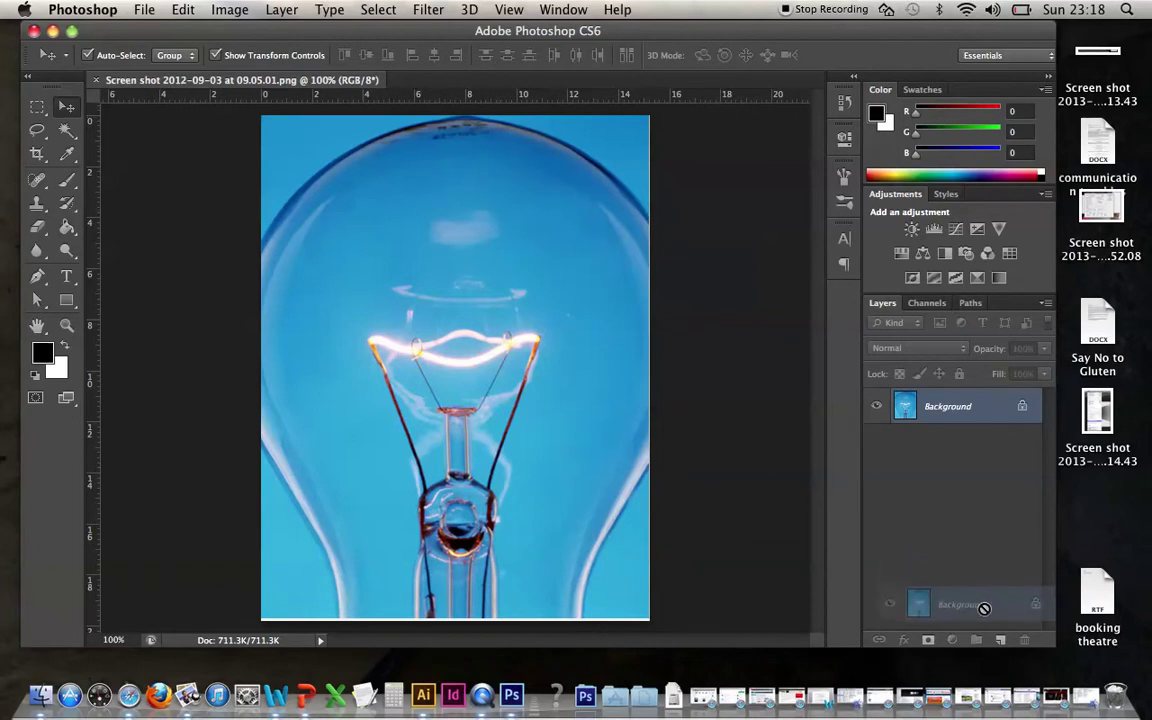
pyautogui.moveTo(947, 425); pyautogui.dragTo(976, 640)
pyautogui.moveTo(963, 415); pyautogui.dragTo(1000, 640)
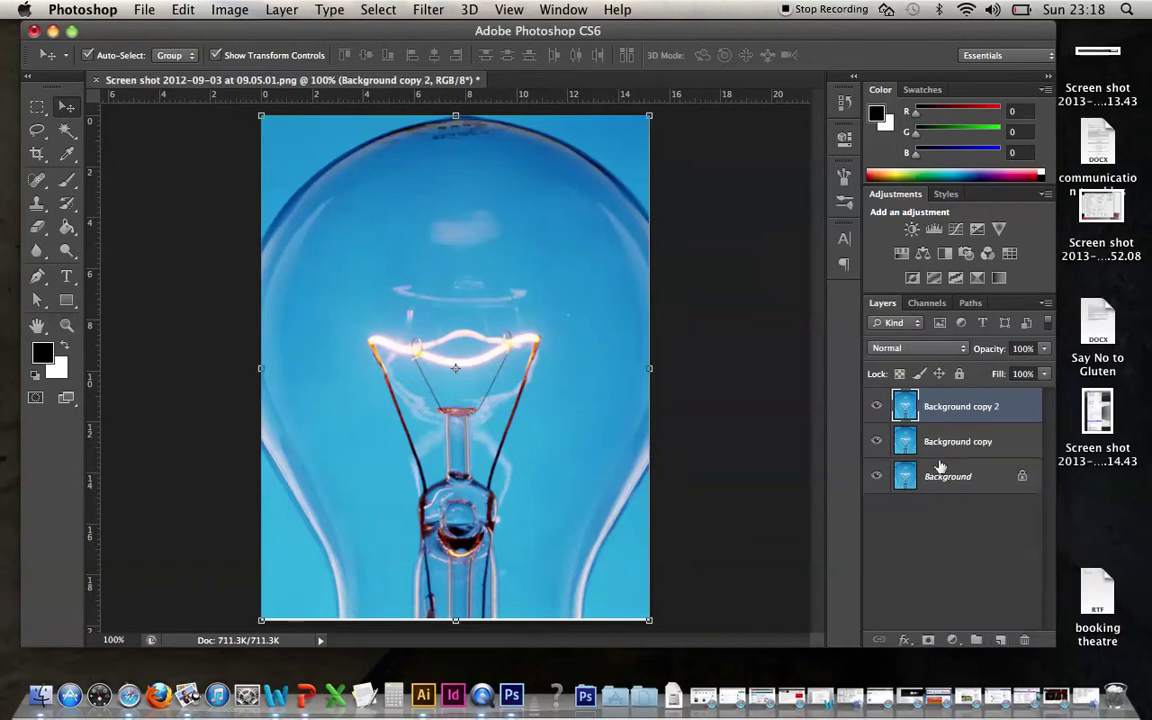
pyautogui.click(877, 408)
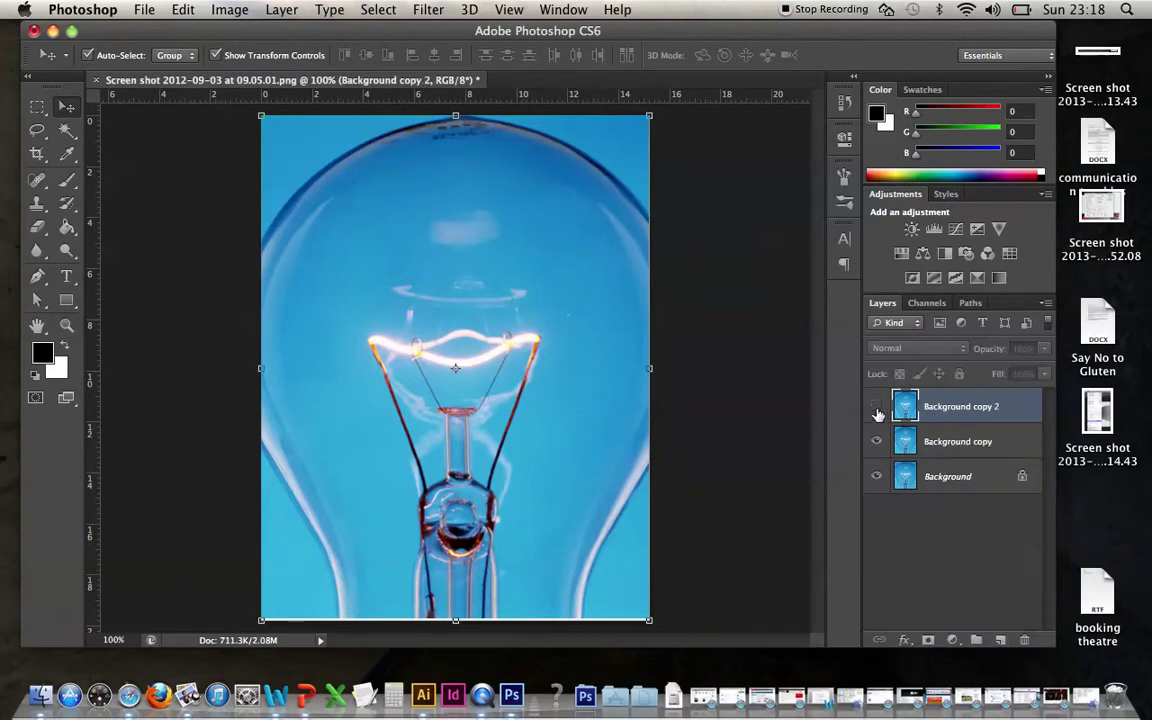
pyautogui.click(930, 480)
pyautogui.click(238, 8)
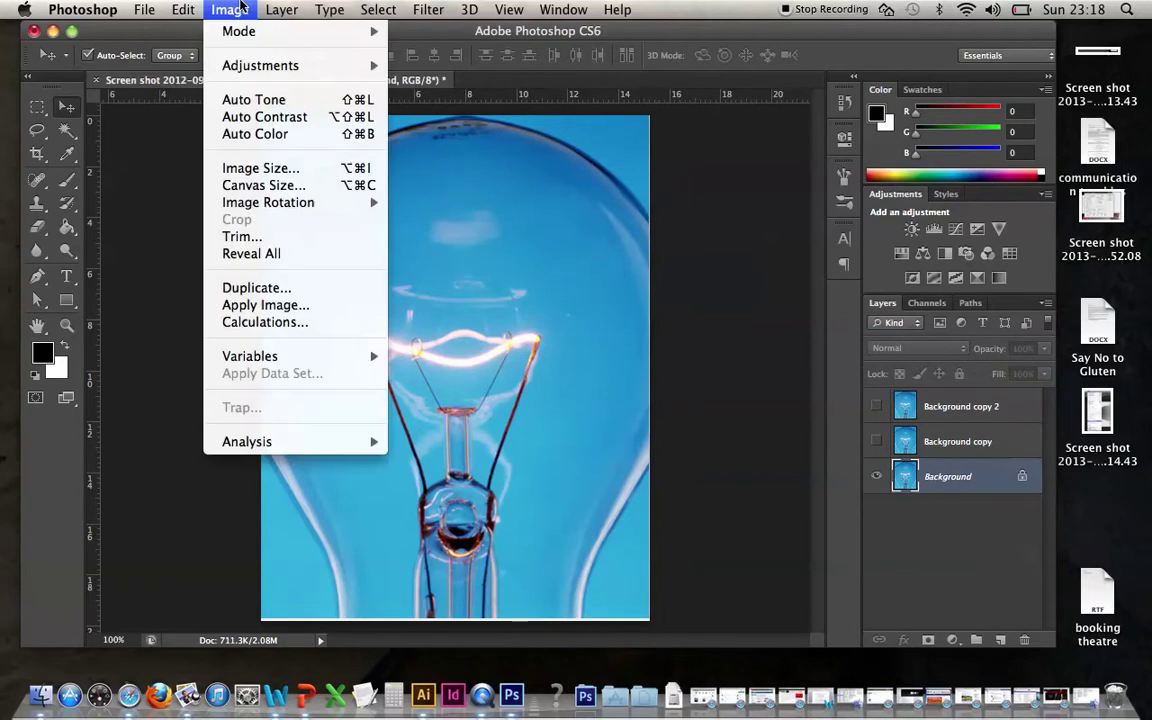
pyautogui.moveTo(260, 65)
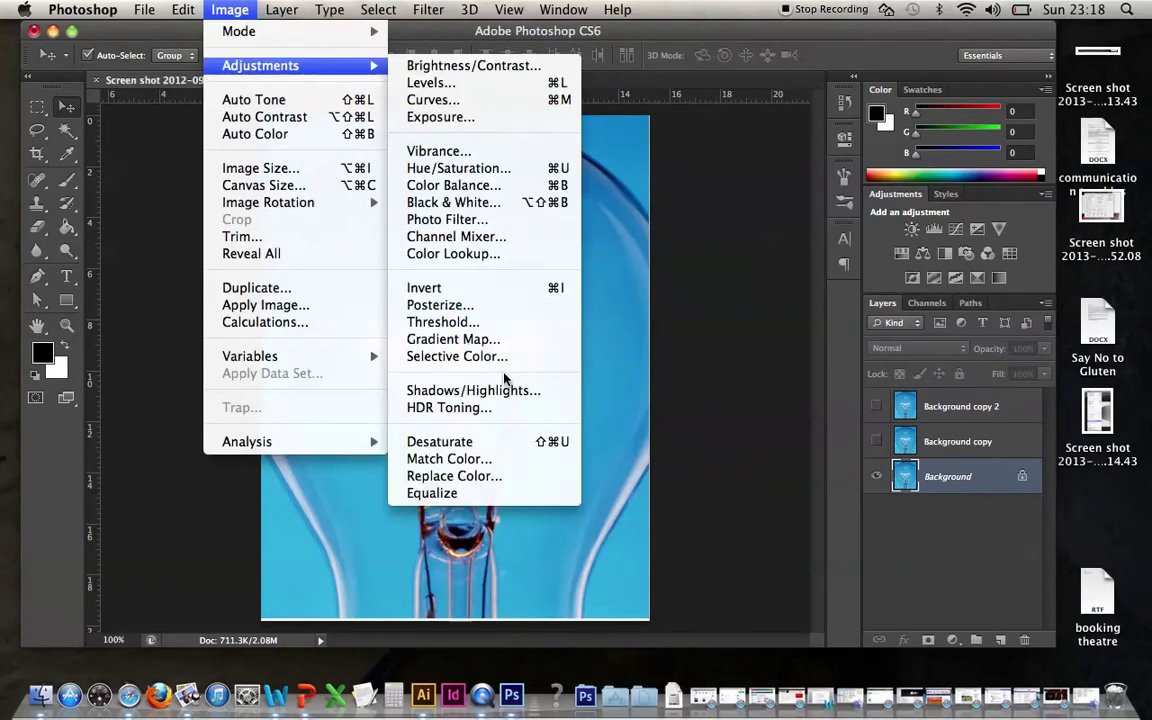
pyautogui.click(500, 357)
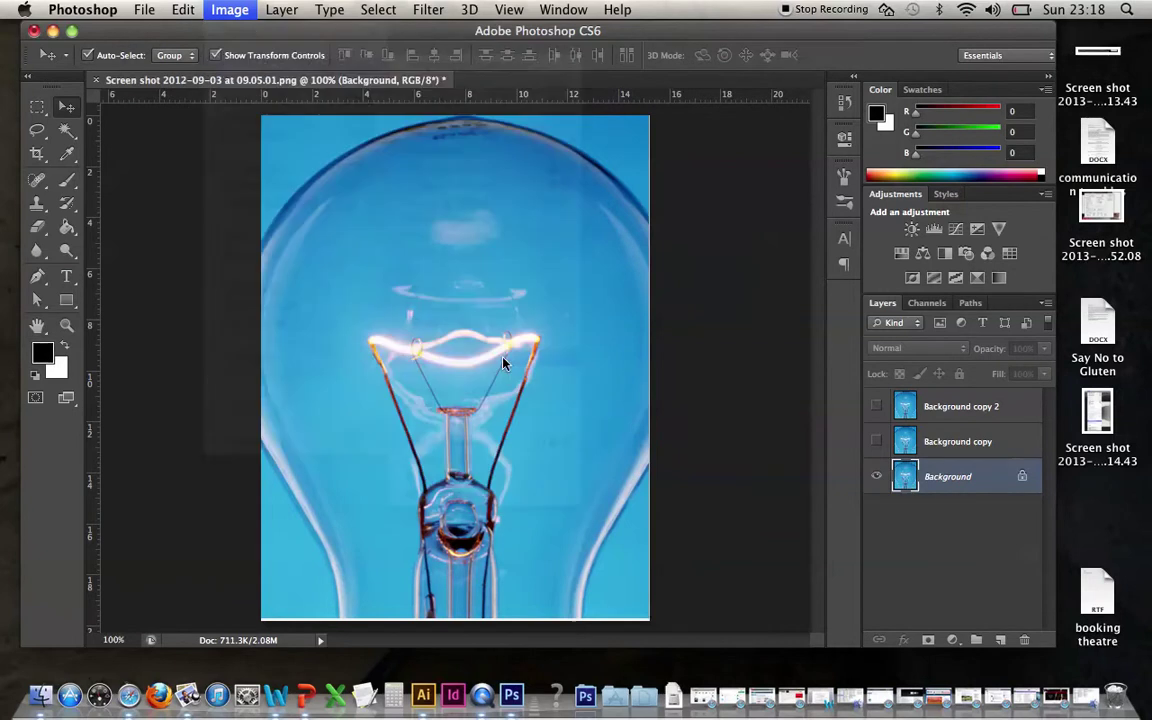
pyautogui.moveTo(792, 175); pyautogui.dragTo(964, 162)
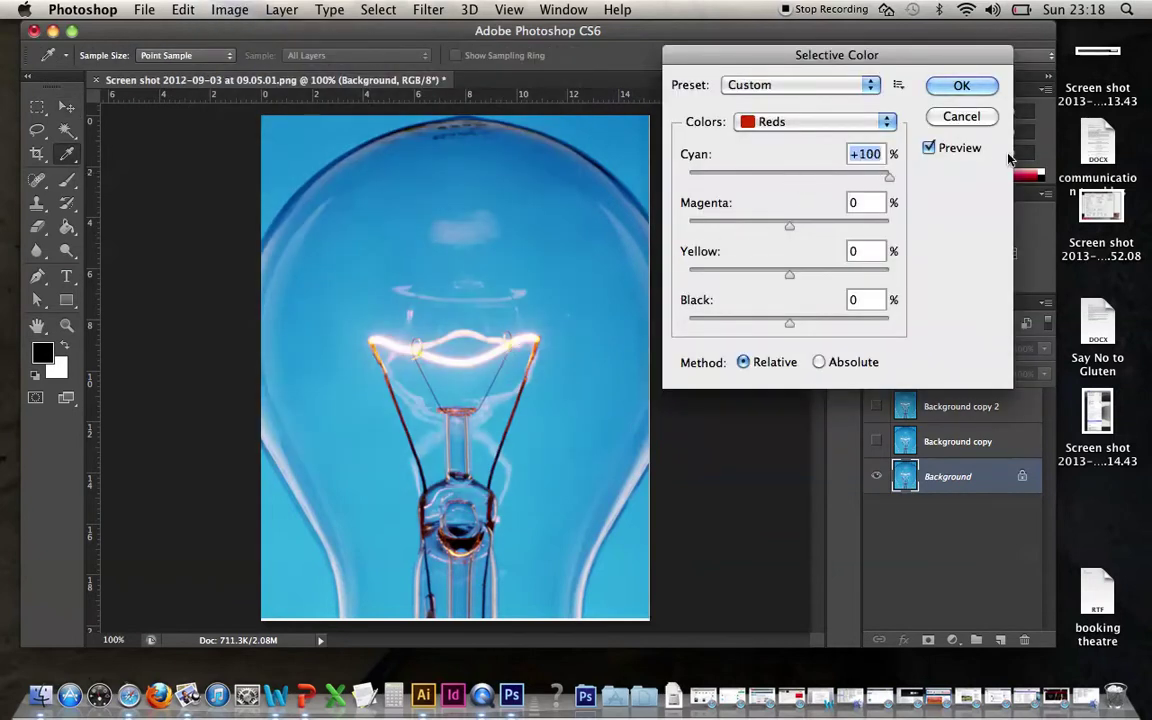
pyautogui.moveTo(790, 225)
pyautogui.mouseDown()
pyautogui.moveTo(908, 209)
pyautogui.moveTo(920, 268)
pyautogui.mouseUp()
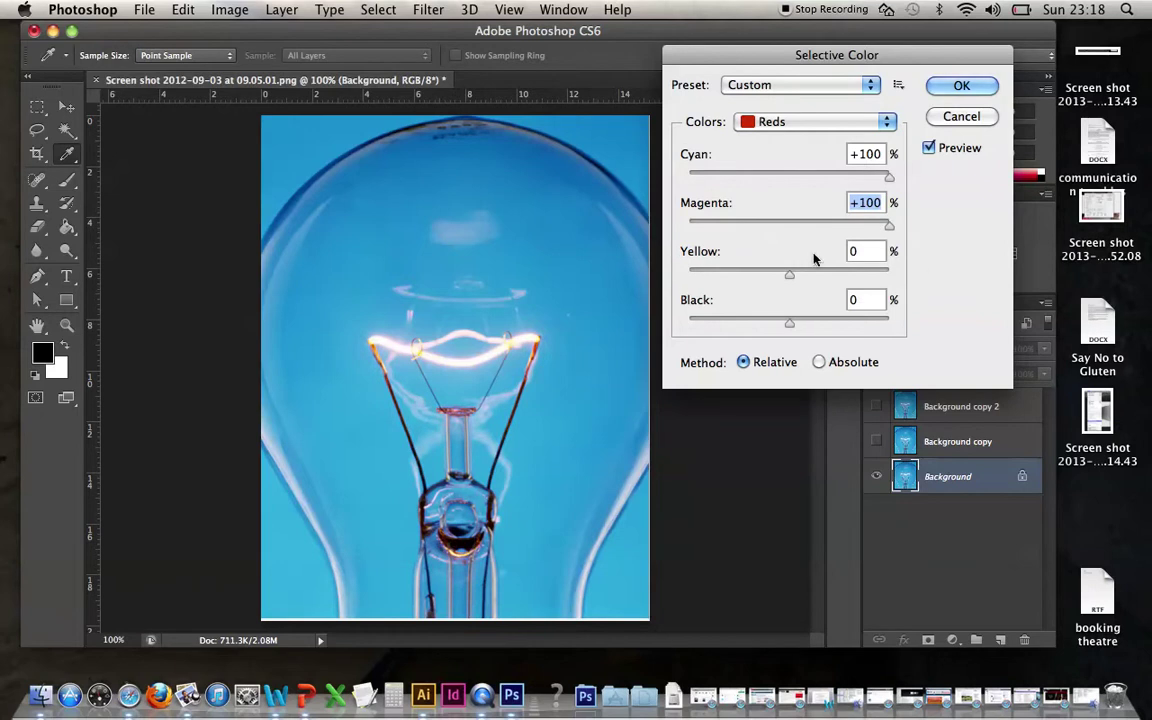
pyautogui.moveTo(789, 274)
pyautogui.mouseDown()
pyautogui.moveTo(899, 278)
pyautogui.moveTo(630, 281)
pyautogui.mouseUp()
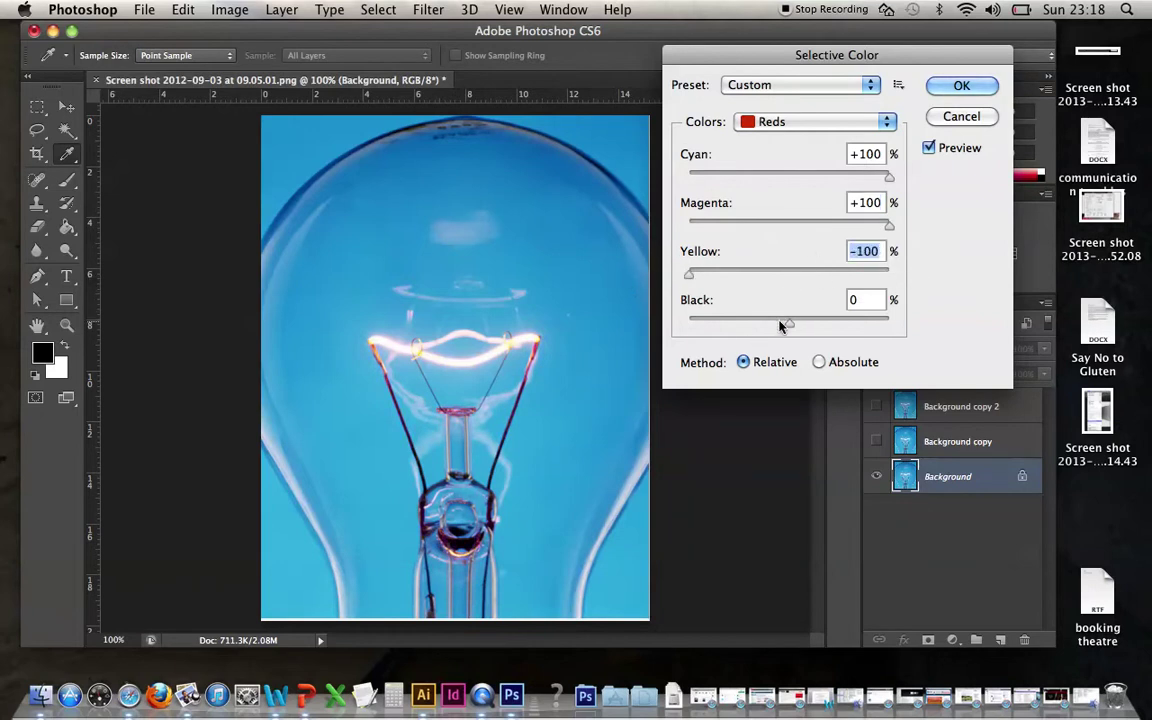
pyautogui.moveTo(789, 324)
pyautogui.mouseDown()
pyautogui.moveTo(988, 310)
pyautogui.moveTo(1025, 321)
pyautogui.mouseUp()
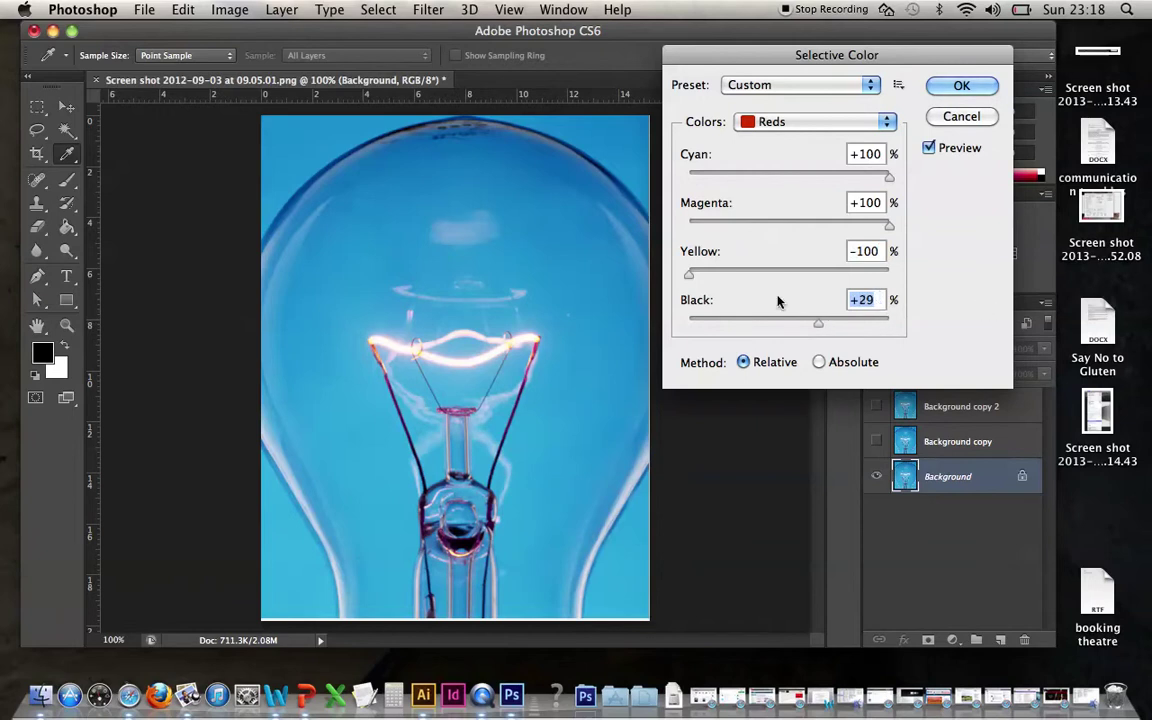
pyautogui.click(812, 120)
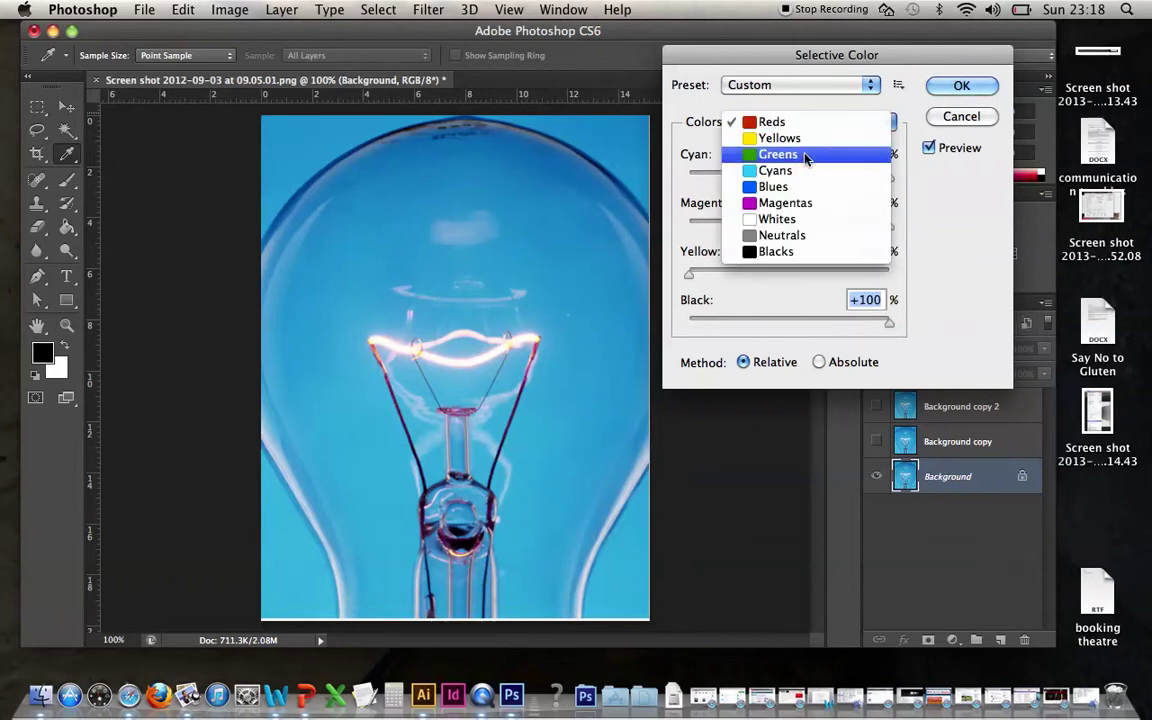
pyautogui.click(796, 176)
pyautogui.moveTo(790, 176); pyautogui.dragTo(659, 178)
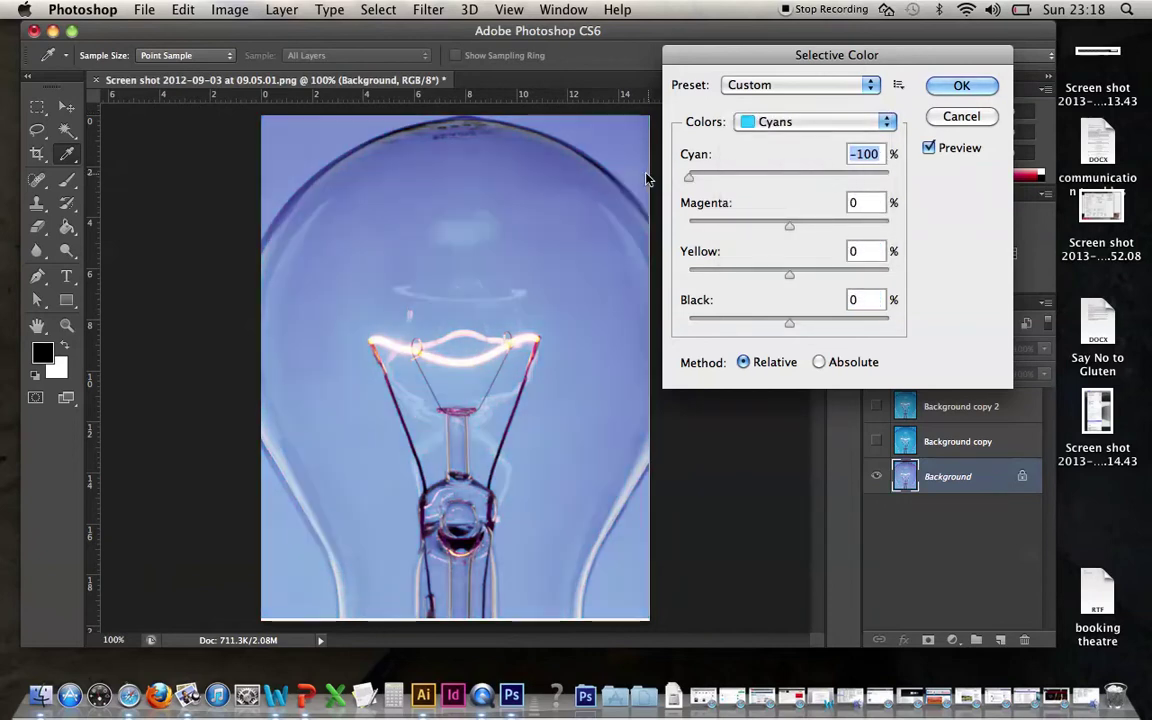
pyautogui.moveTo(790, 228); pyautogui.dragTo(905, 216)
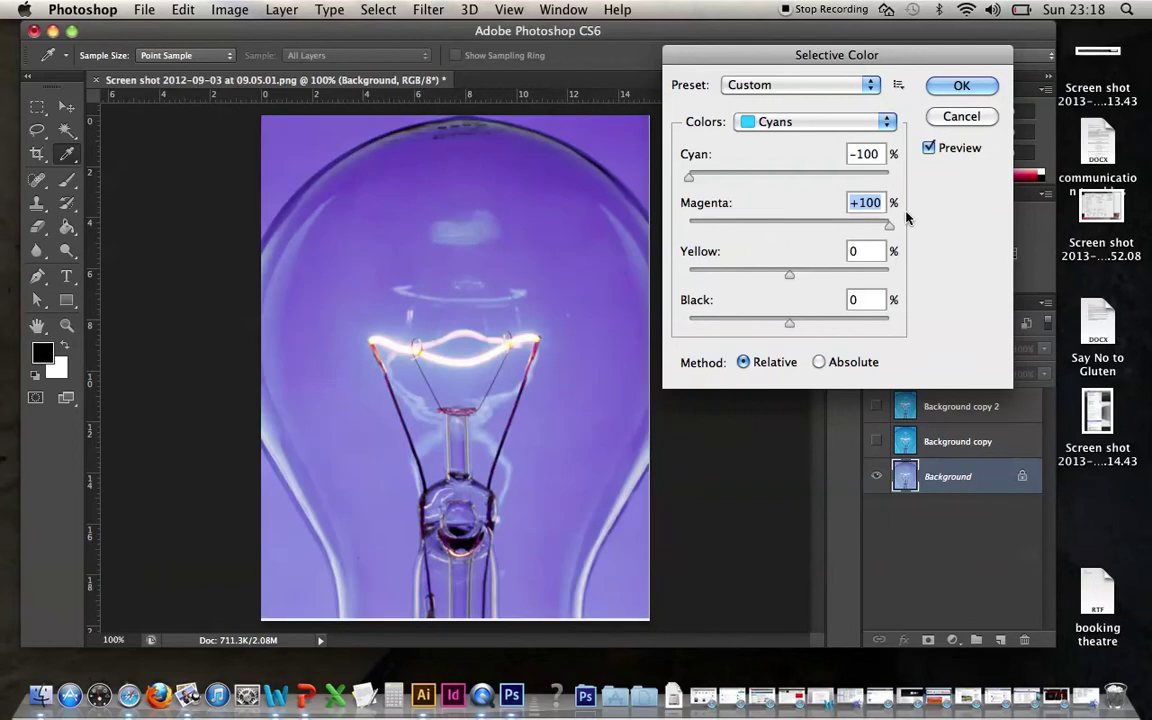
pyautogui.moveTo(789, 274); pyautogui.dragTo(718, 278)
pyautogui.moveTo(787, 323)
pyautogui.mouseDown()
pyautogui.moveTo(905, 313)
pyautogui.moveTo(626, 332)
pyautogui.moveTo(705, 325)
pyautogui.mouseUp()
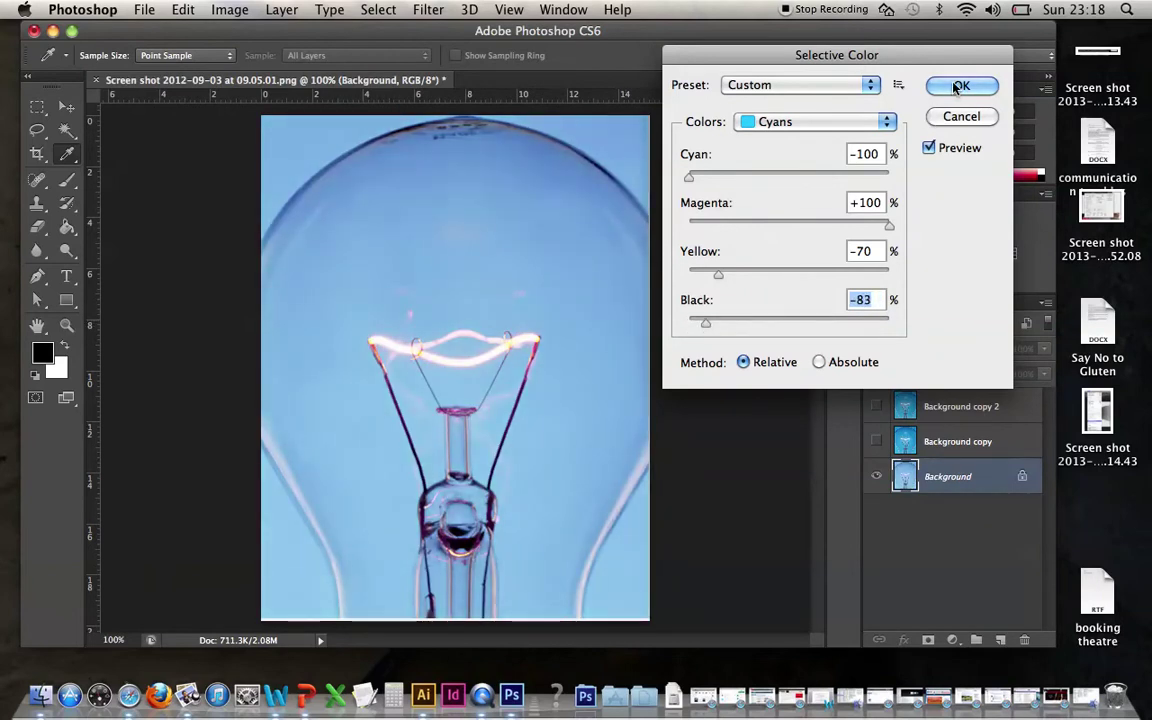
pyautogui.click(955, 116)
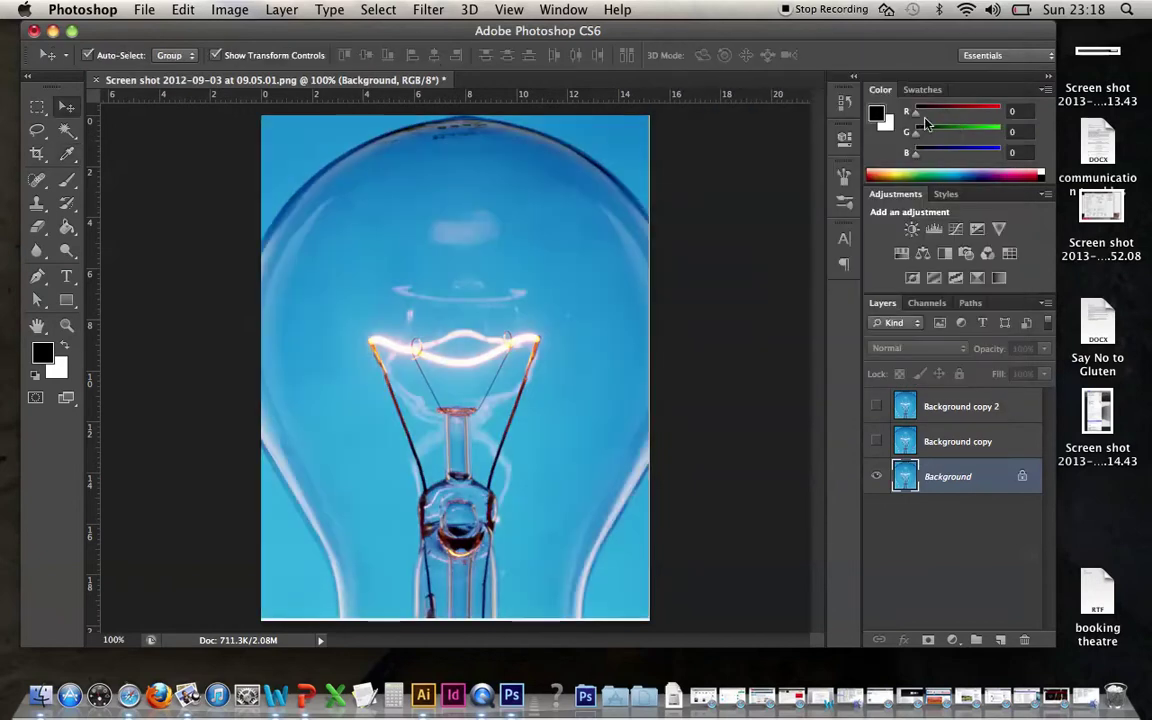
# - Open Shadows/Highlights with more options and set Shadows to 88%, tonal width 12%, radius 113 px
pyautogui.click(229, 9)
pyautogui.moveTo(260, 65)
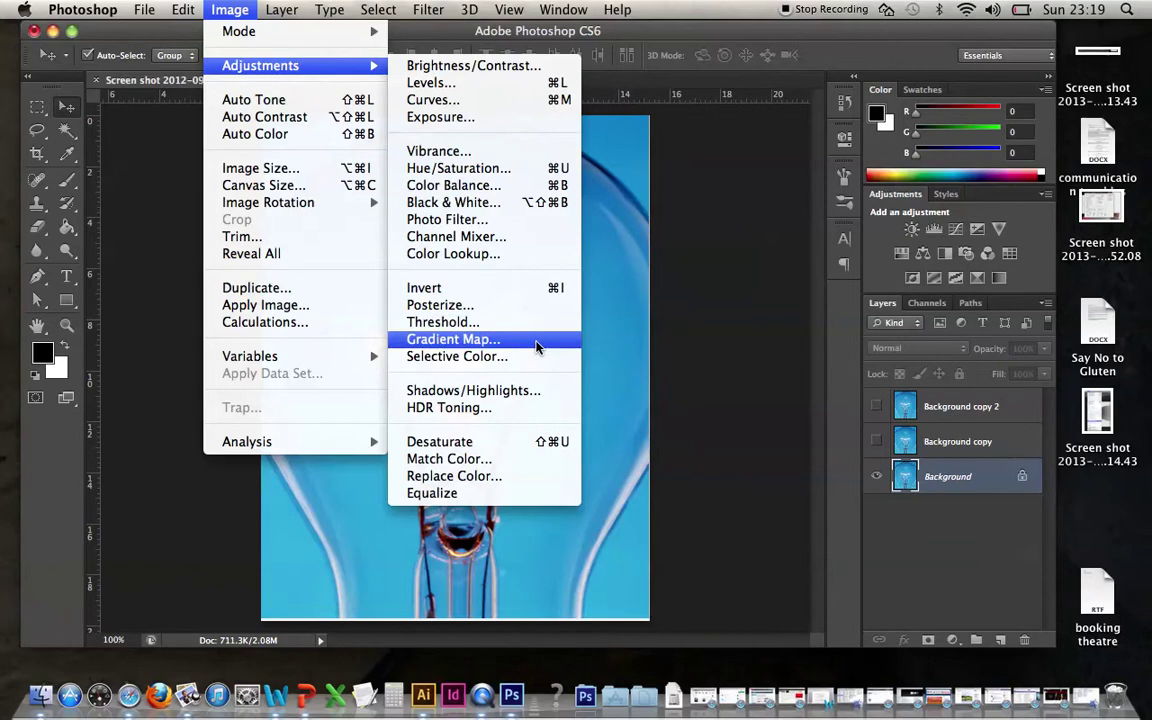
pyautogui.click(520, 390)
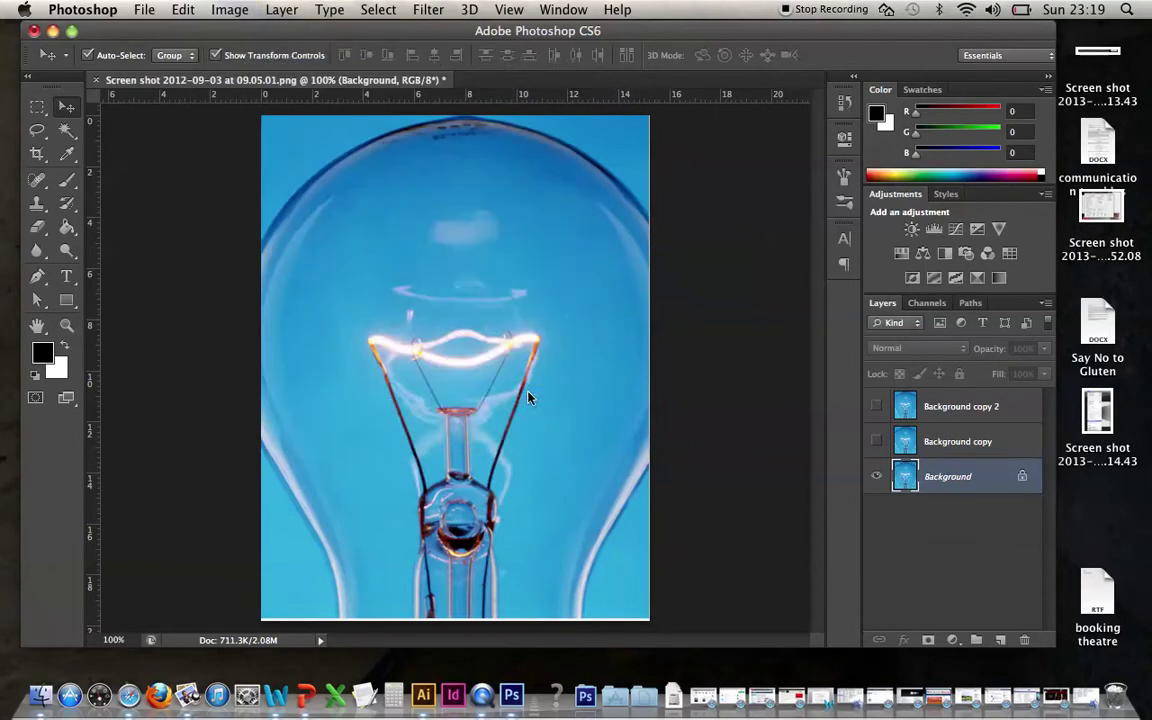
pyautogui.moveTo(535, 222); pyautogui.dragTo(815, 30)
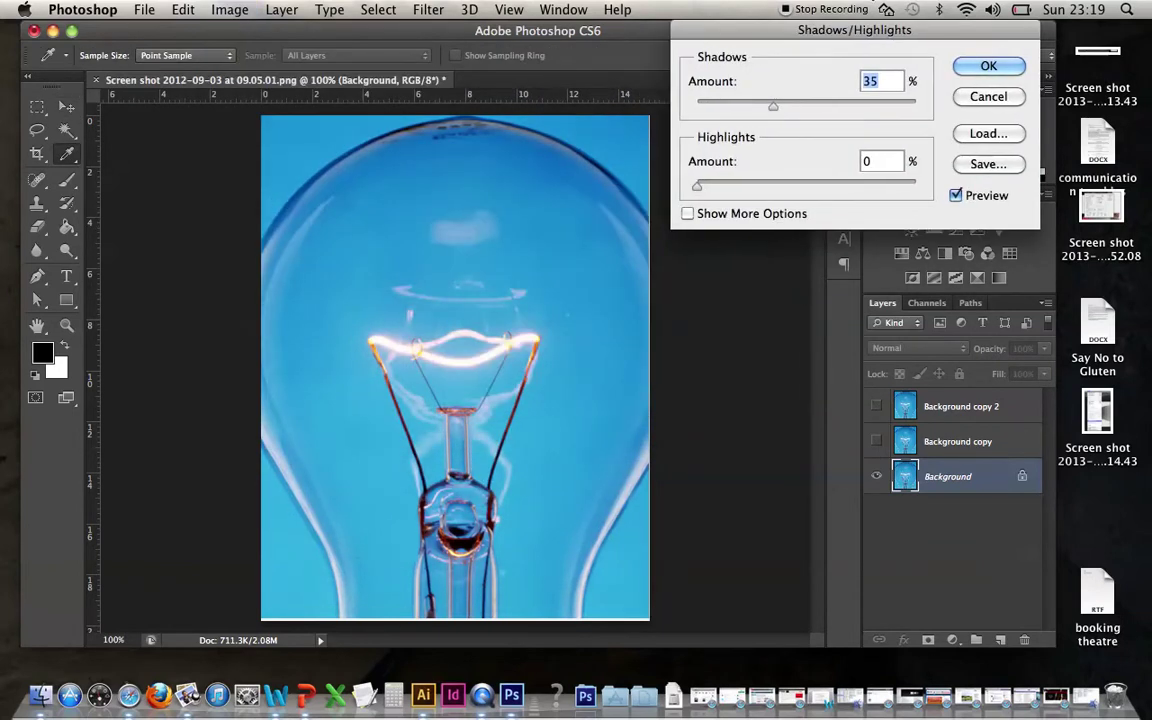
pyautogui.click(687, 213)
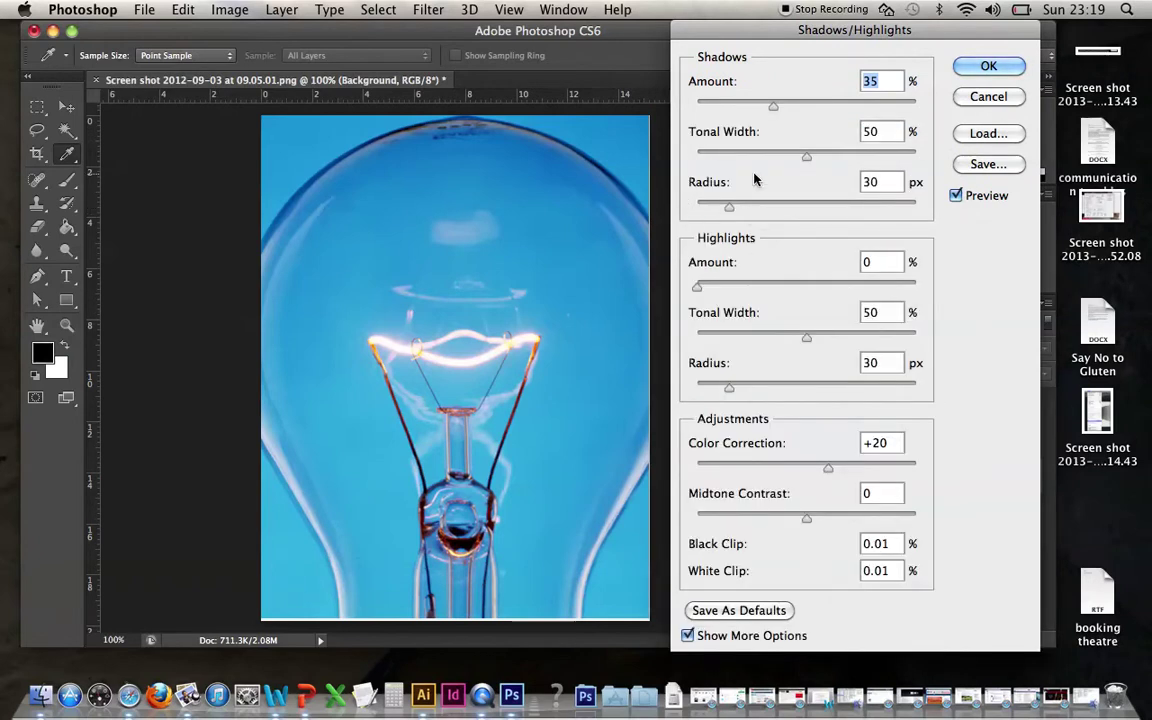
pyautogui.moveTo(775, 107); pyautogui.dragTo(892, 107)
pyautogui.moveTo(806, 157); pyautogui.dragTo(912, 155)
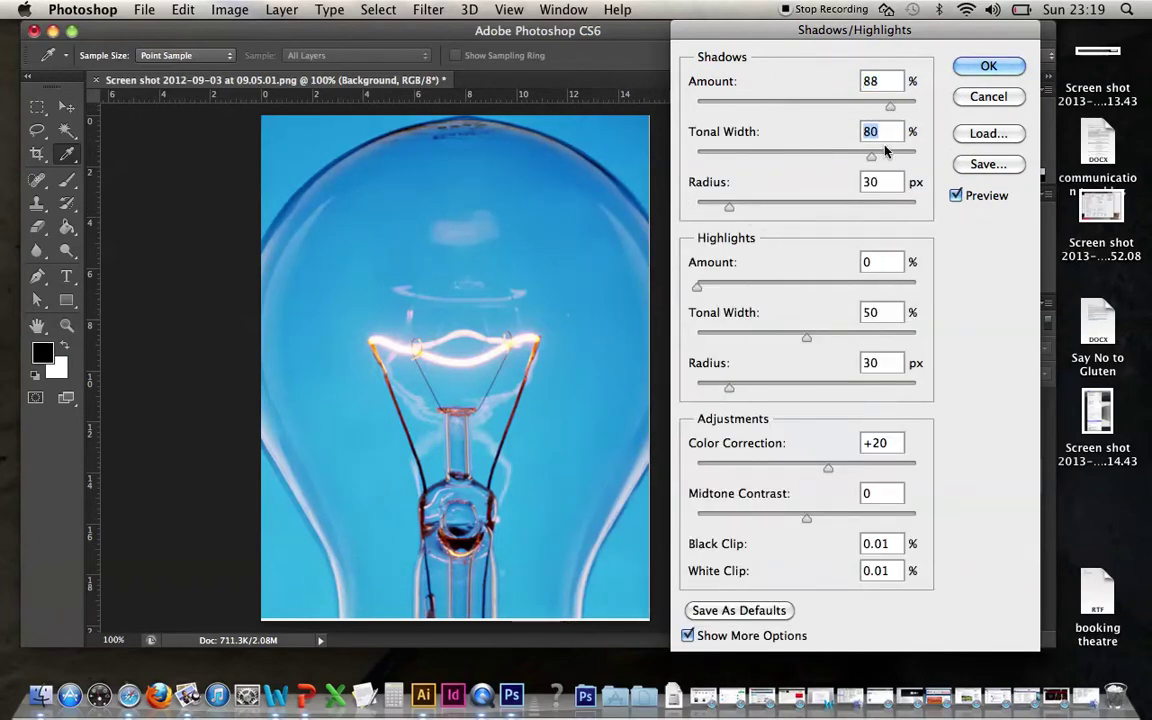
pyautogui.moveTo(789, 162); pyautogui.dragTo(741, 162)
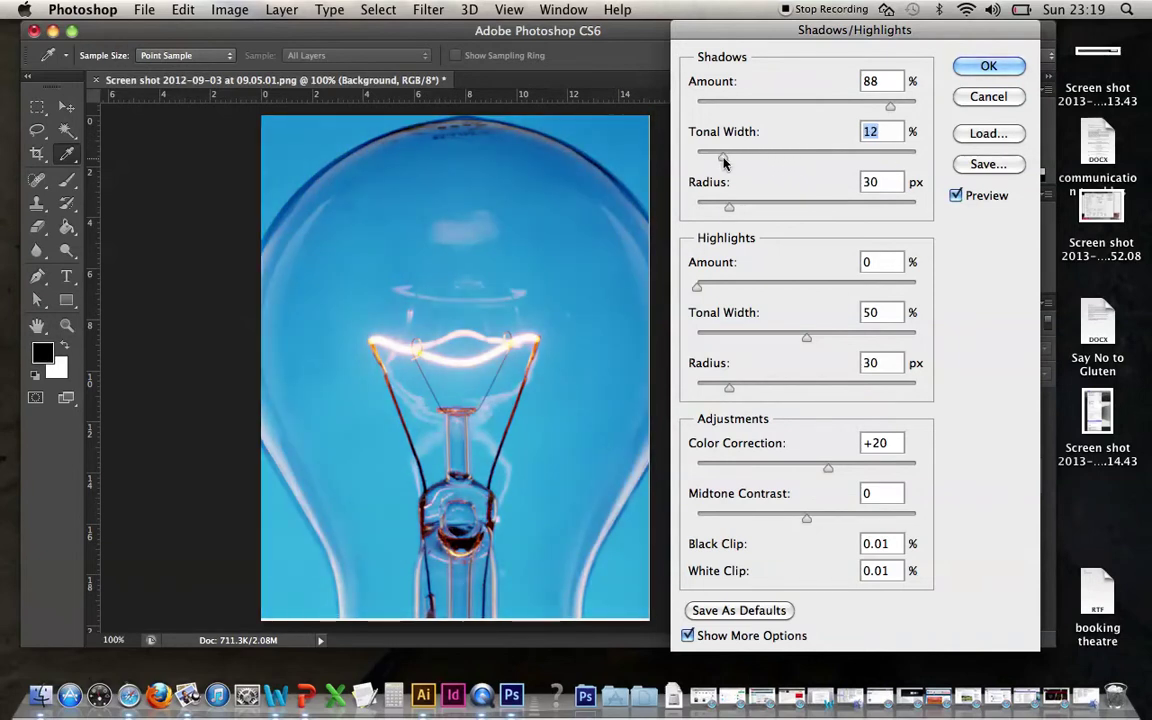
pyautogui.moveTo(729, 208); pyautogui.dragTo(739, 208)
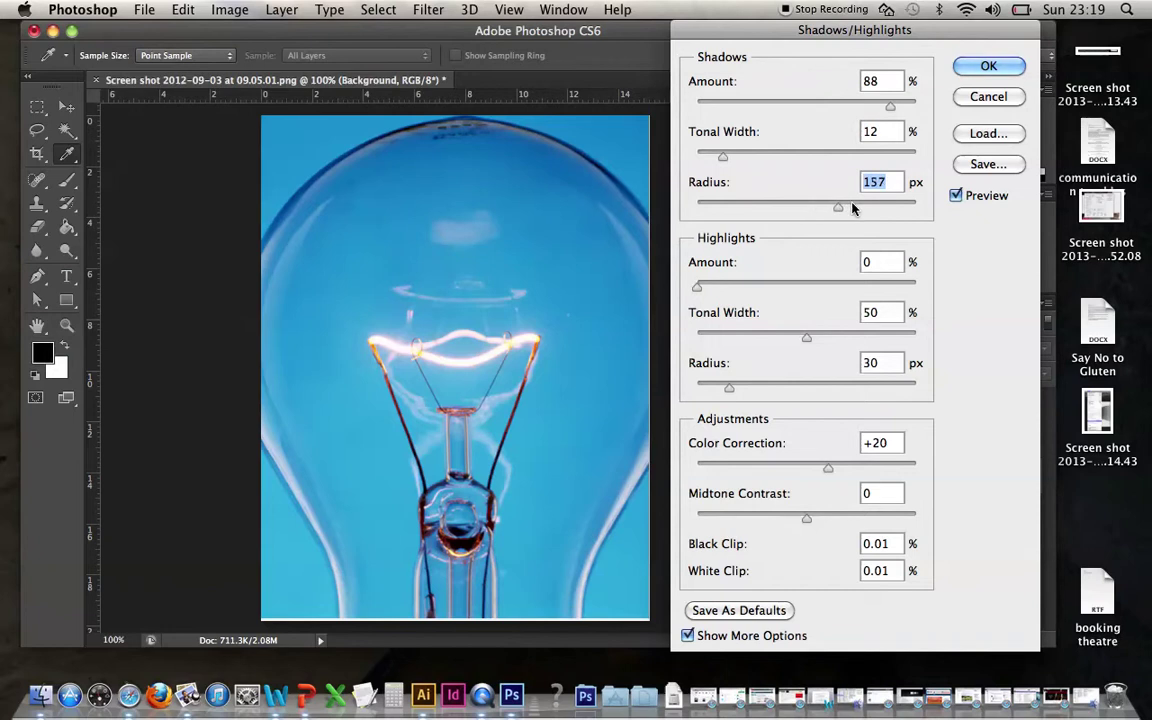
pyautogui.moveTo(846, 209); pyautogui.dragTo(814, 215)
# - Set Highlights to 49%, 25%, 198 px, Color Correction +80 and Midtone Contrast +48
pyautogui.moveTo(697, 287); pyautogui.dragTo(805, 287)
pyautogui.moveTo(808, 343)
pyautogui.mouseDown()
pyautogui.moveTo(857, 339)
pyautogui.moveTo(730, 337)
pyautogui.moveTo(752, 338)
pyautogui.mouseUp()
pyautogui.moveTo(730, 390); pyautogui.dragTo(860, 385)
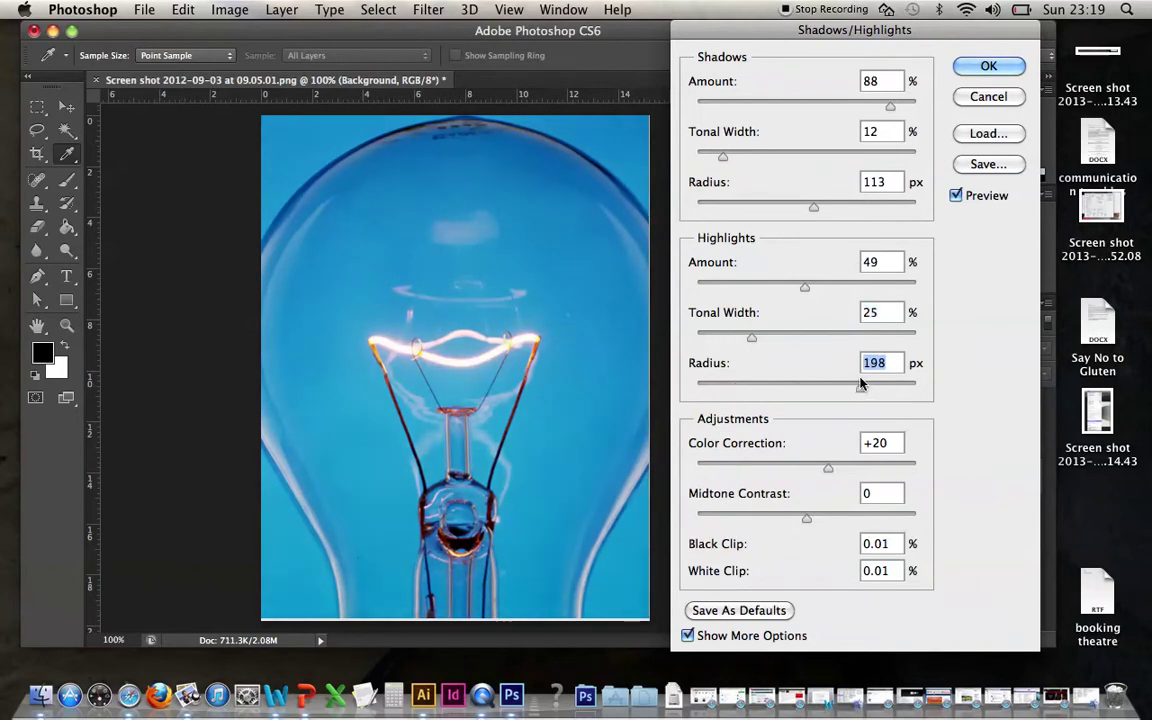
pyautogui.moveTo(828, 467); pyautogui.dragTo(895, 469)
pyautogui.moveTo(806, 519)
pyautogui.mouseDown()
pyautogui.moveTo(694, 523)
pyautogui.moveTo(859, 516)
pyautogui.mouseUp()
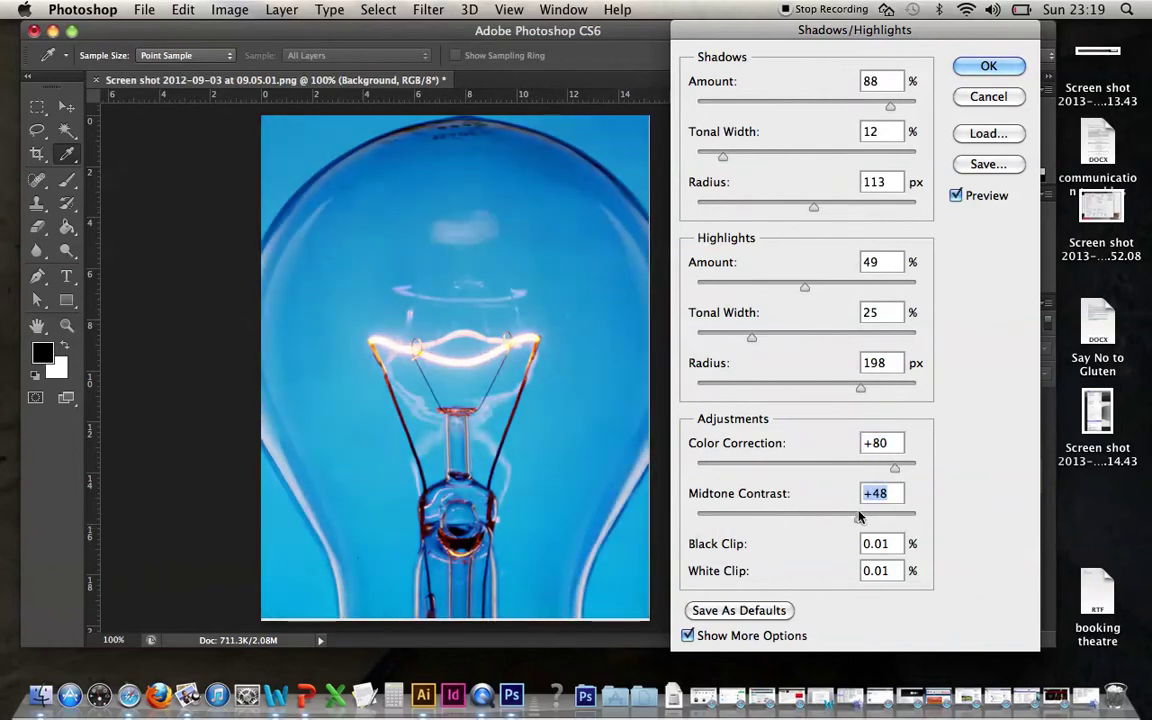
# - Apply the correction, hide Background, and show and select the Background copy layer
pyautogui.click(988, 67)
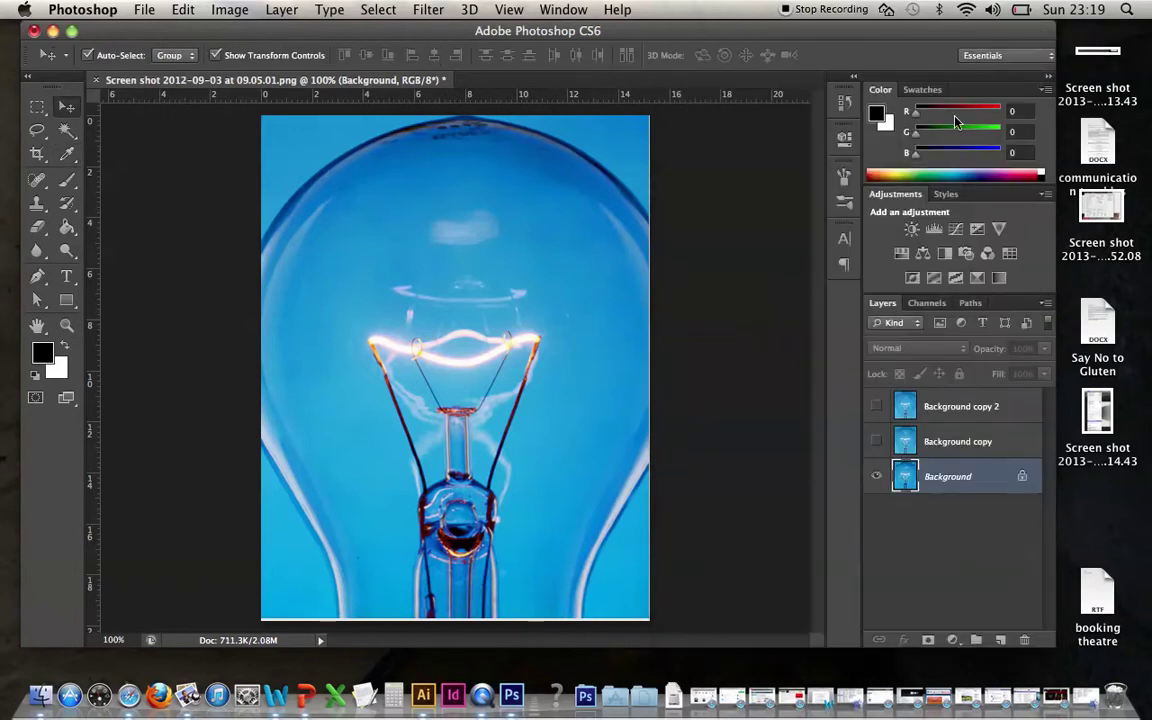
pyautogui.click(874, 474)
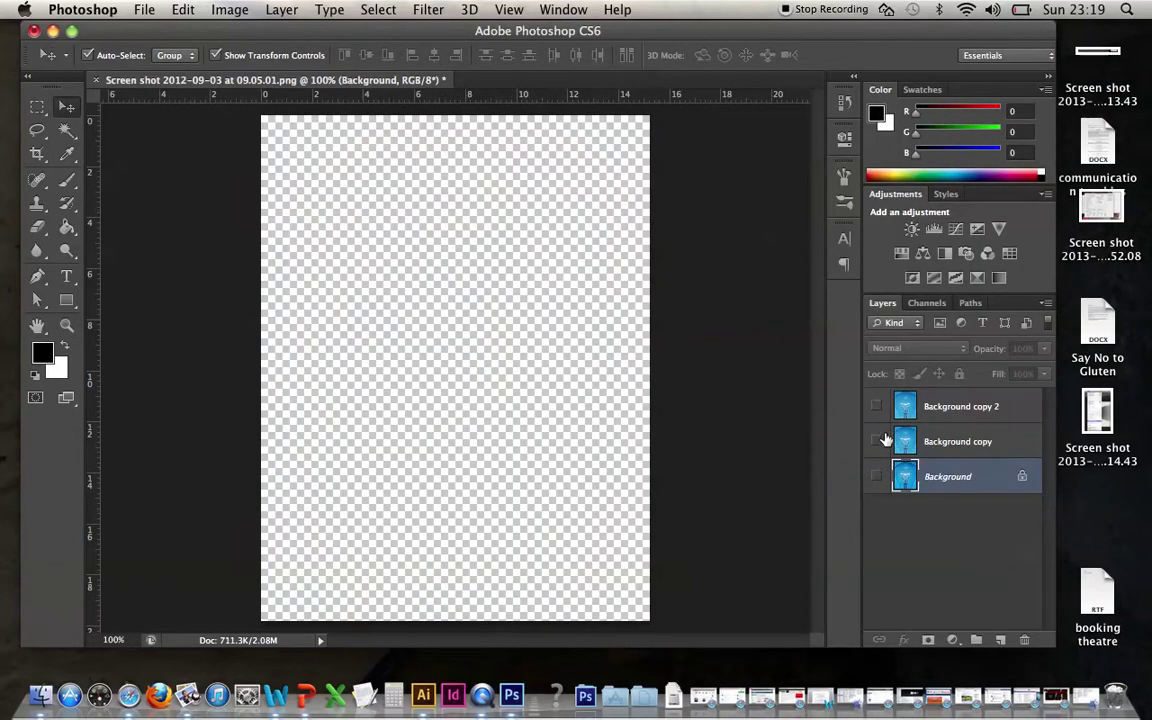
pyautogui.click(877, 441)
pyautogui.click(924, 446)
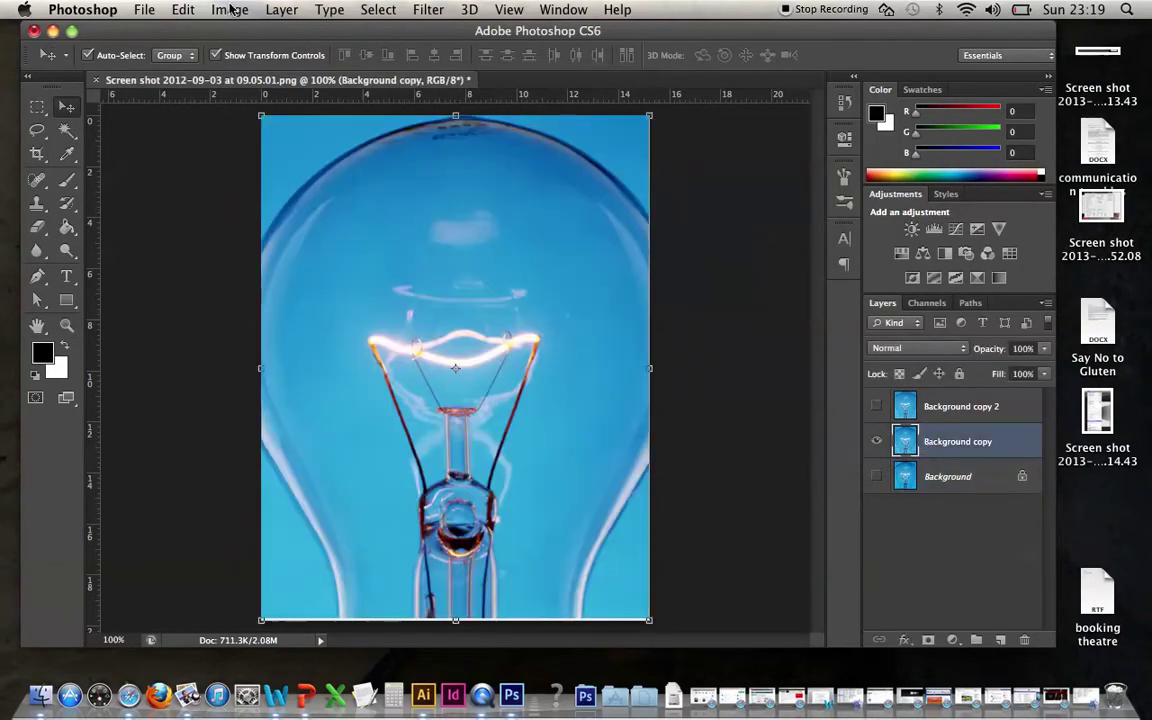
pyautogui.click(230, 9)
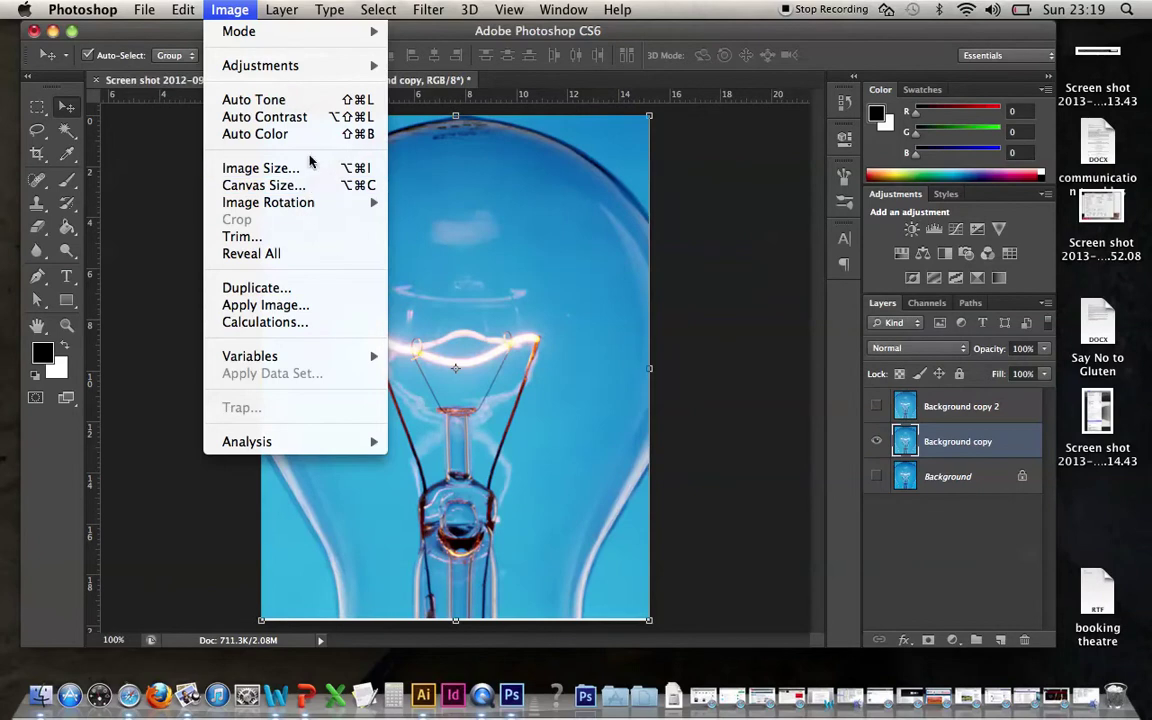
pyautogui.moveTo(260, 65)
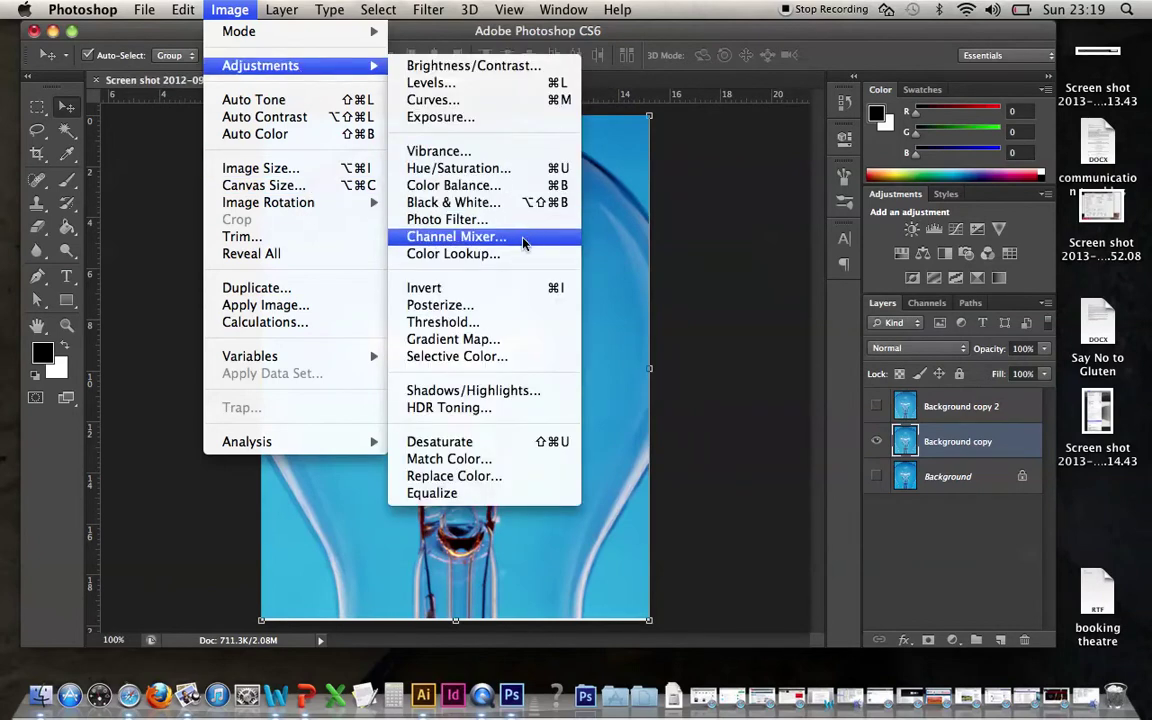
# - Apply a monochrome Channel Mixer with Red +68, Green +38, Blue +11 and Constant -36
pyautogui.click(522, 244)
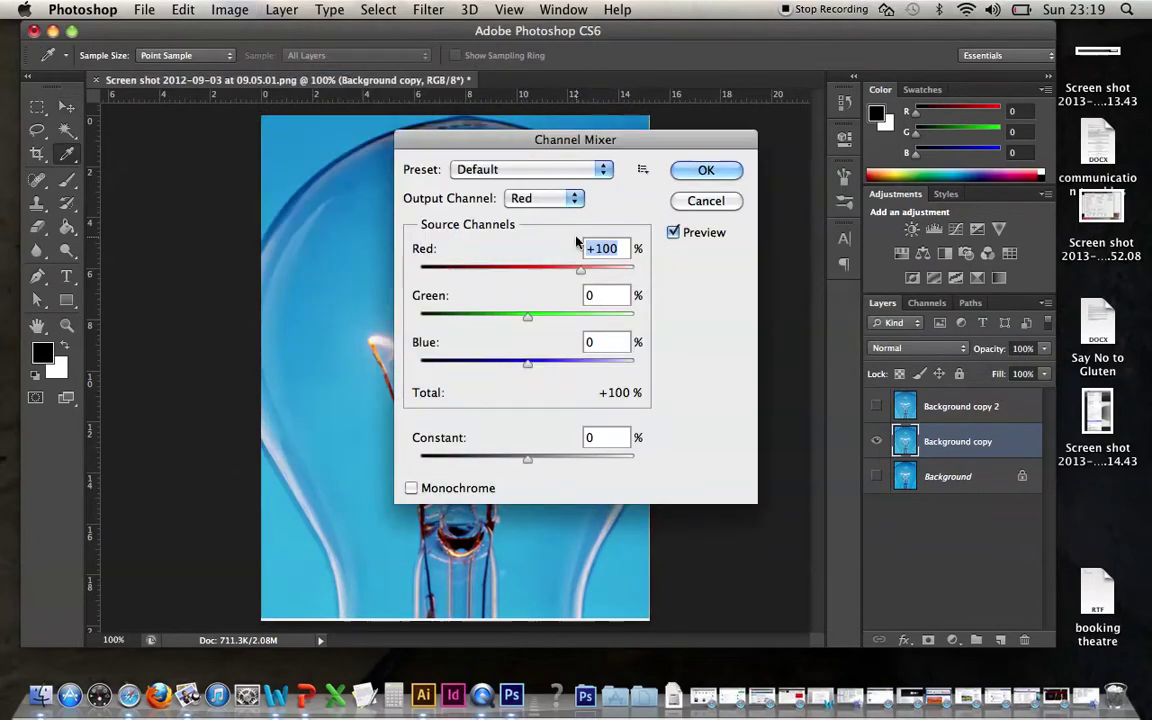
pyautogui.moveTo(586, 137); pyautogui.dragTo(895, 28)
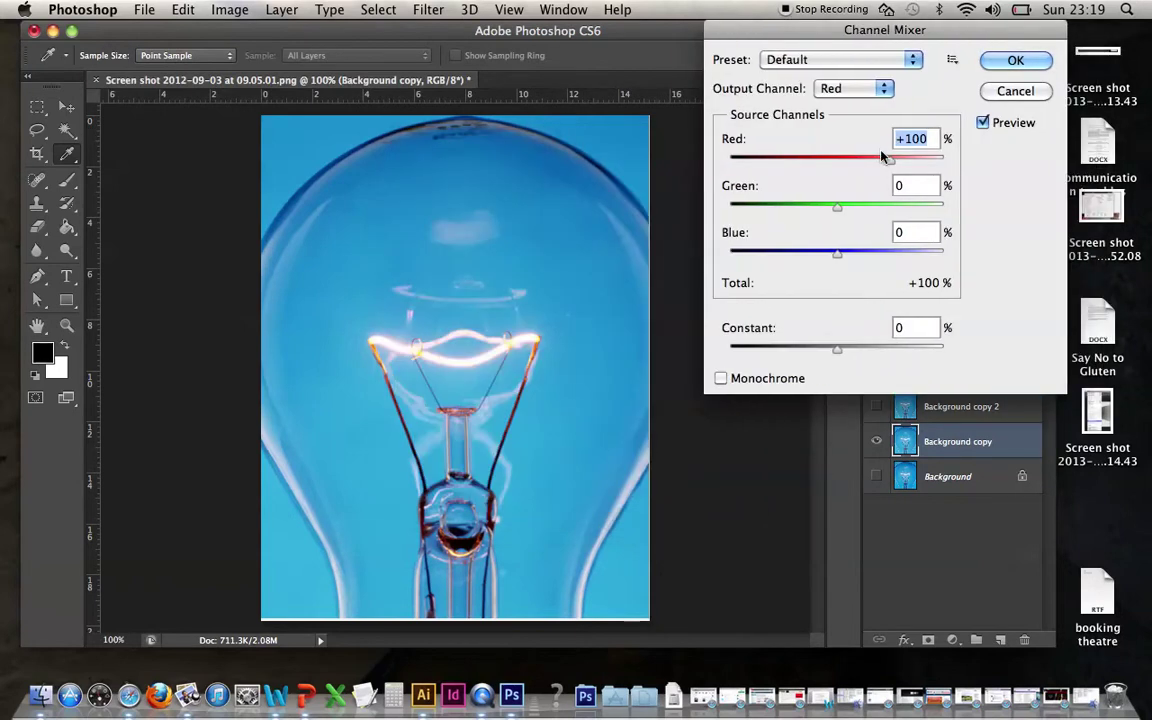
pyautogui.moveTo(885, 157)
pyautogui.mouseDown()
pyautogui.moveTo(712, 159)
pyautogui.moveTo(839, 158)
pyautogui.mouseUp()
pyautogui.moveTo(838, 207)
pyautogui.mouseDown()
pyautogui.moveTo(940, 207)
pyautogui.moveTo(815, 222)
pyautogui.moveTo(776, 210)
pyautogui.mouseUp()
pyautogui.moveTo(836, 252); pyautogui.dragTo(903, 260)
pyautogui.click(721, 378)
pyautogui.moveTo(830, 352)
pyautogui.mouseDown()
pyautogui.moveTo(787, 353)
pyautogui.moveTo(828, 350)
pyautogui.moveTo(817, 350)
pyautogui.mouseUp()
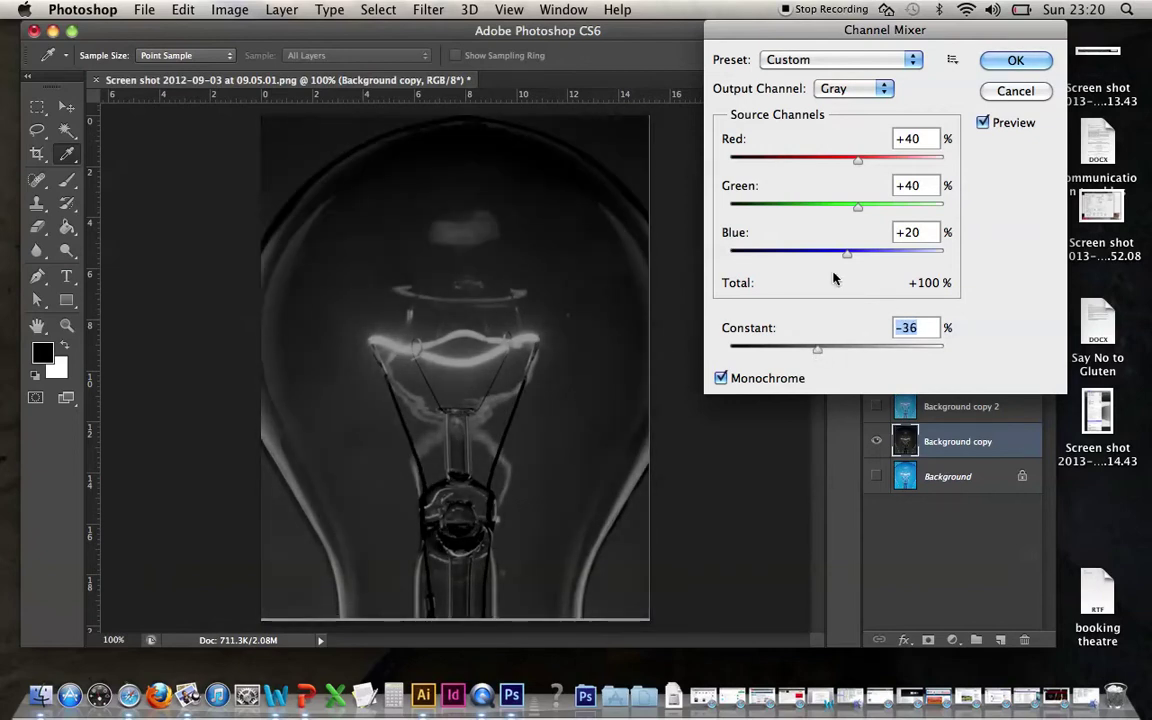
pyautogui.moveTo(847, 251)
pyautogui.mouseDown()
pyautogui.moveTo(818, 249)
pyautogui.moveTo(843, 249)
pyautogui.mouseUp()
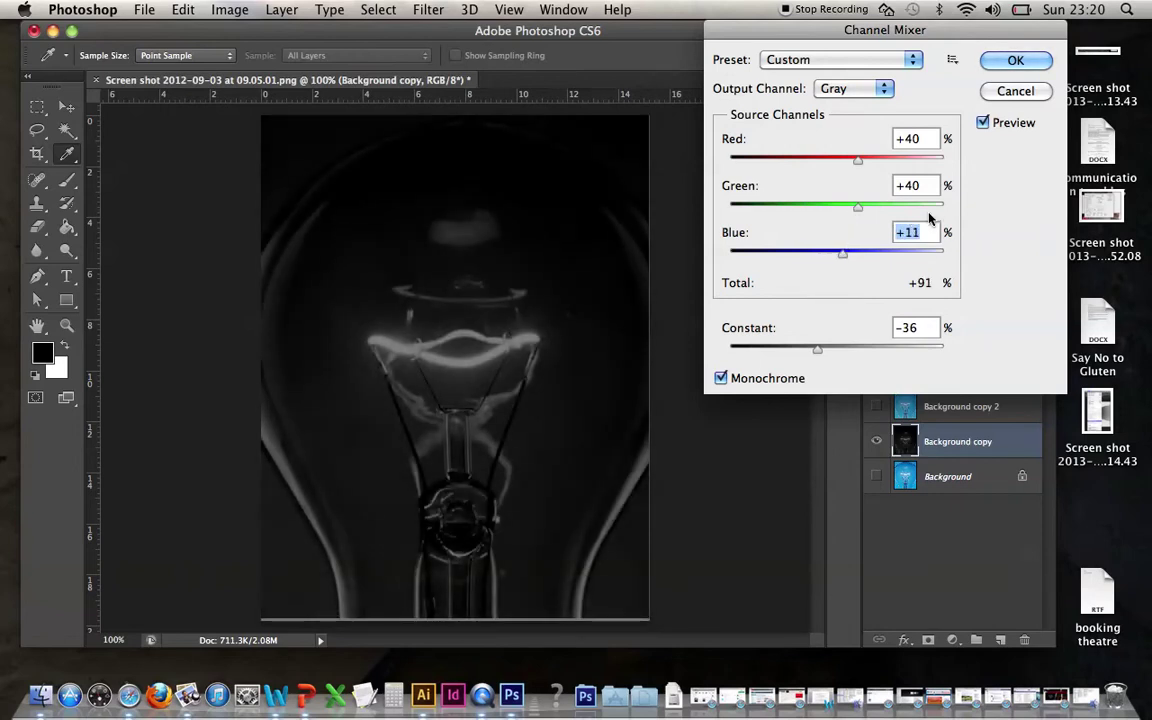
pyautogui.moveTo(857, 207)
pyautogui.mouseDown()
pyautogui.moveTo(890, 207)
pyautogui.moveTo(810, 209)
pyautogui.moveTo(857, 207)
pyautogui.mouseUp()
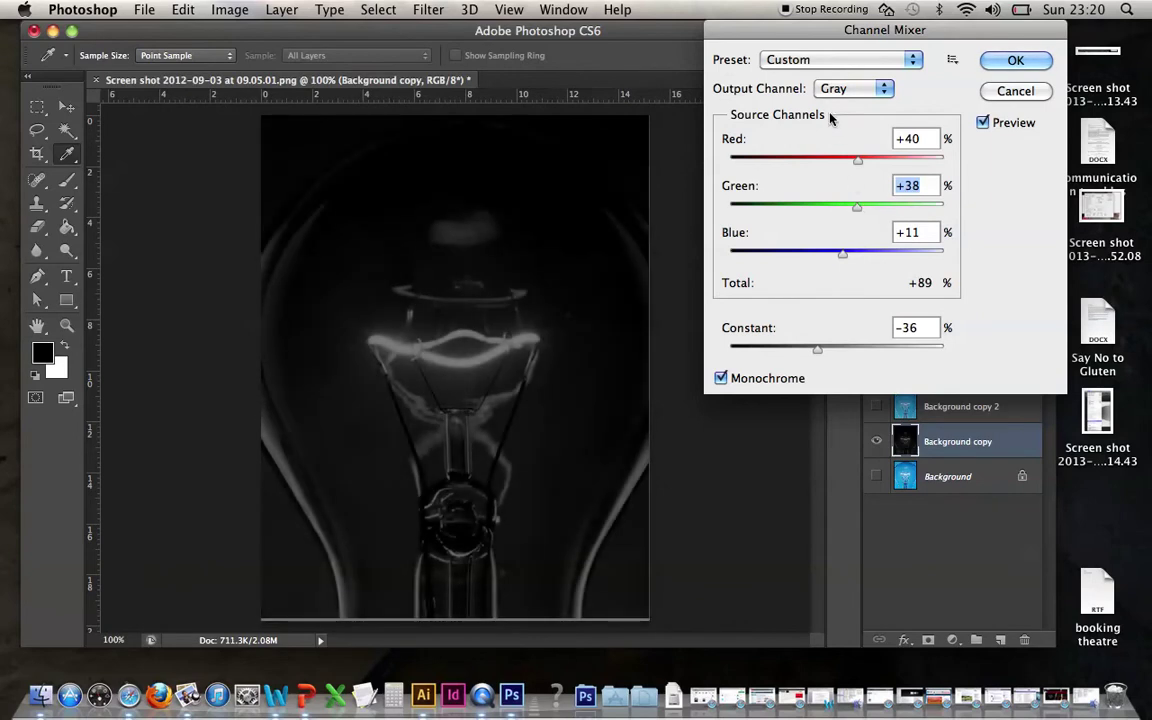
pyautogui.moveTo(855, 160); pyautogui.dragTo(873, 160)
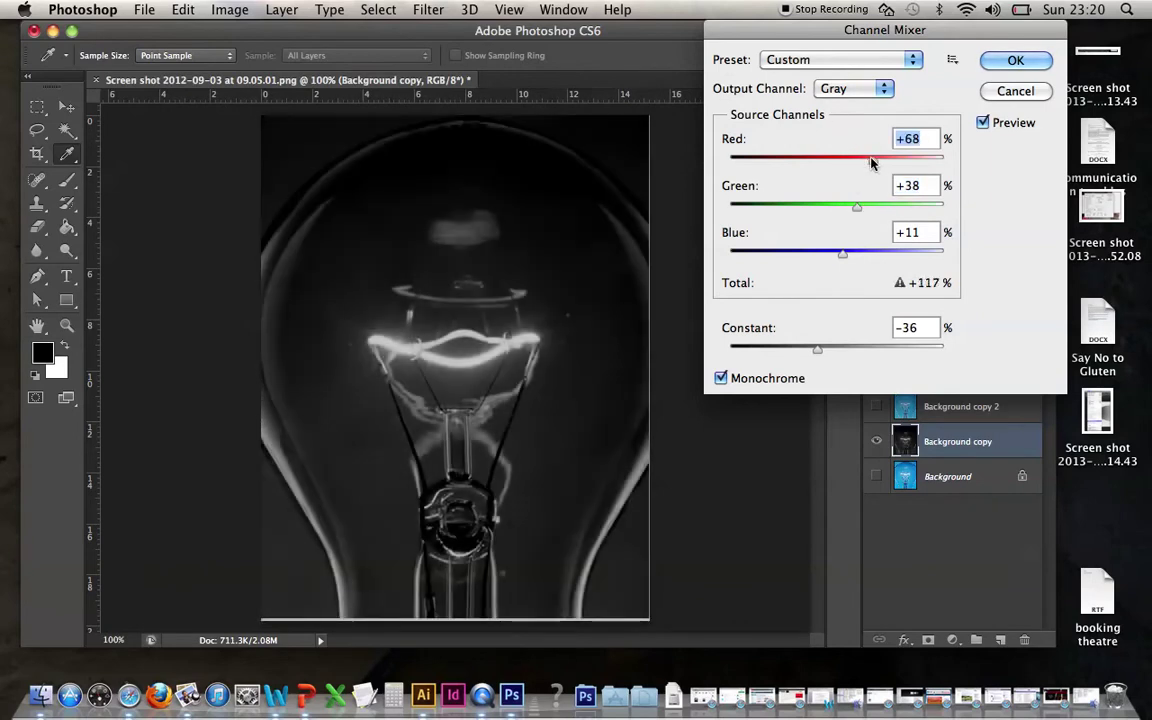
pyautogui.click(1012, 61)
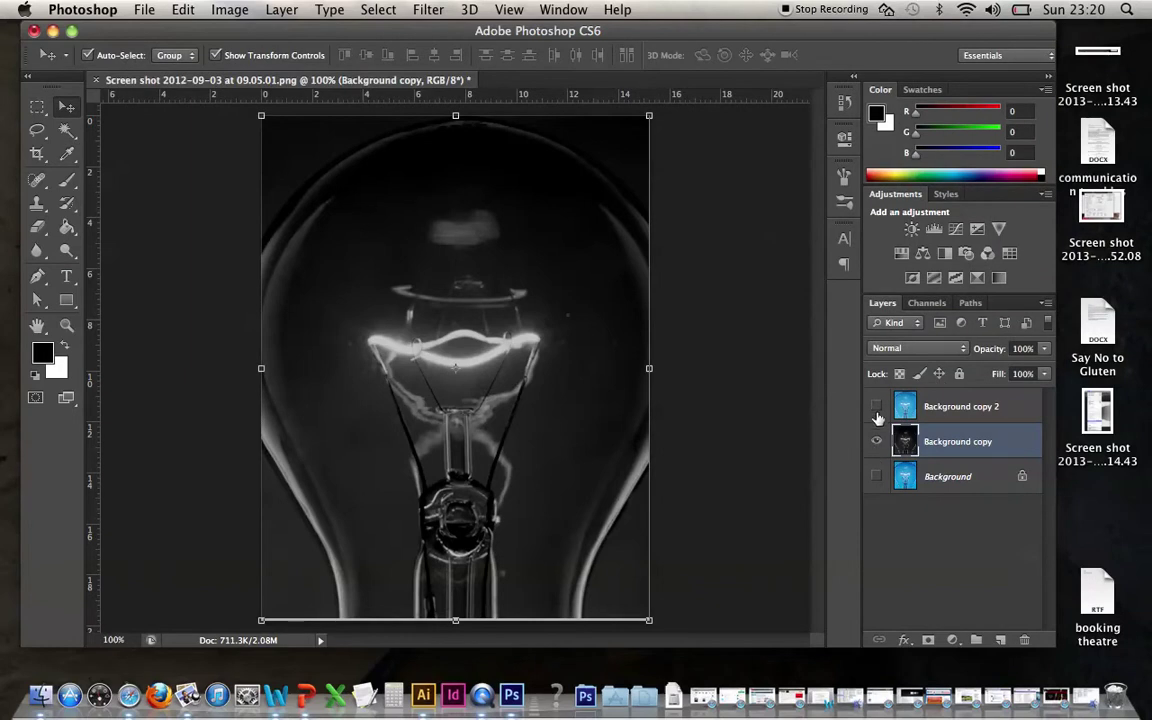
# - Show Background copy 2, duplicate it into a hidden Background copy 3, and select copy 2
pyautogui.click(876, 406)
pyautogui.moveTo(897, 405)
pyautogui.mouseDown()
pyautogui.moveTo(985, 520)
pyautogui.moveTo(999, 639)
pyautogui.mouseUp()
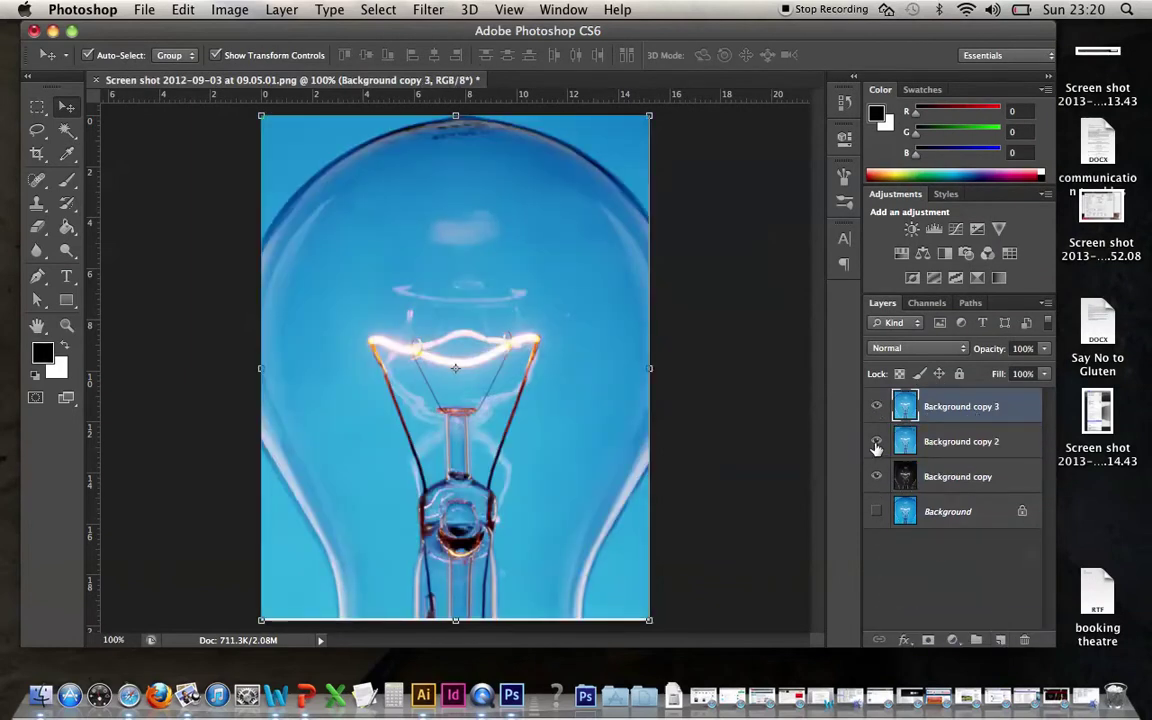
pyautogui.click(877, 407)
pyautogui.click(948, 443)
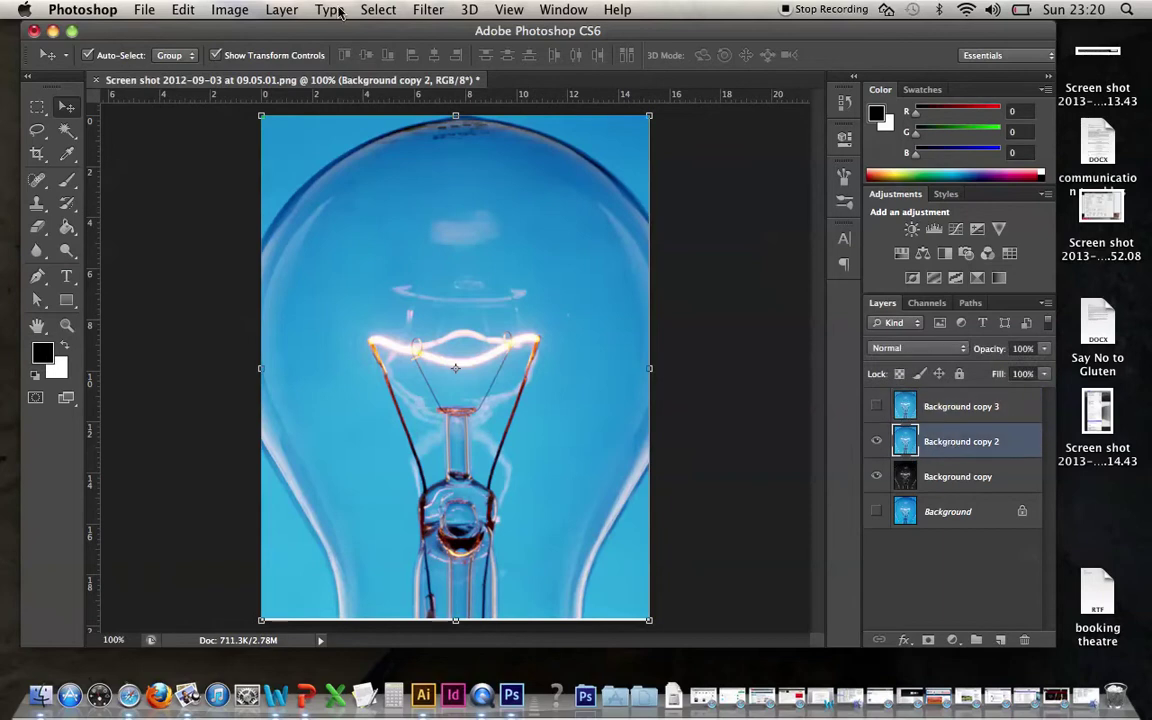
pyautogui.click(220, 9)
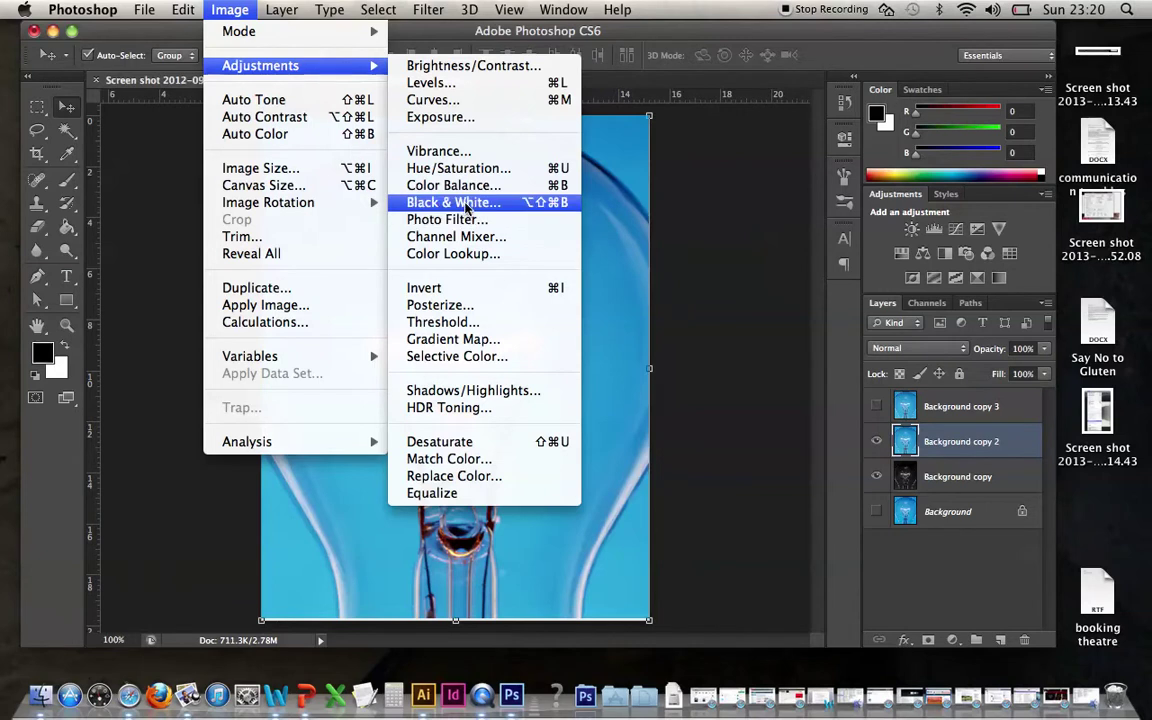
# - Apply Black & White with Reds -162, Yellows -145, Greens 211, Cyans -90, Blues -90, Magentas 7
pyautogui.click(455, 202)
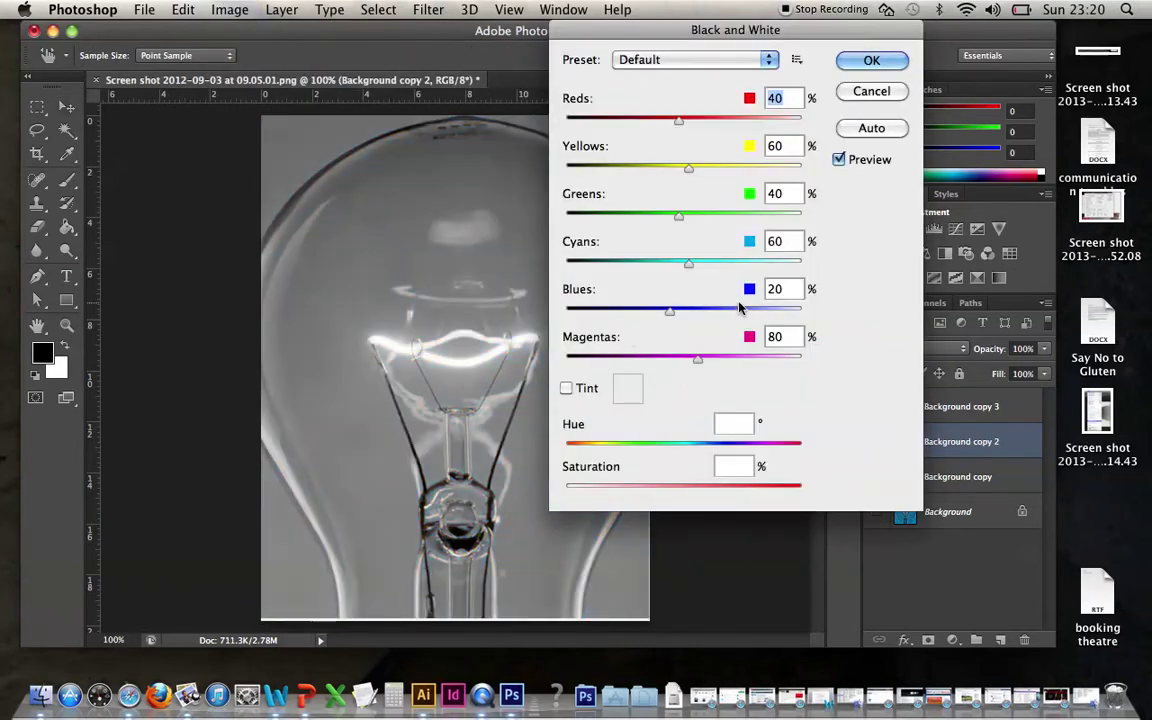
pyautogui.moveTo(680, 218); pyautogui.dragTo(617, 218)
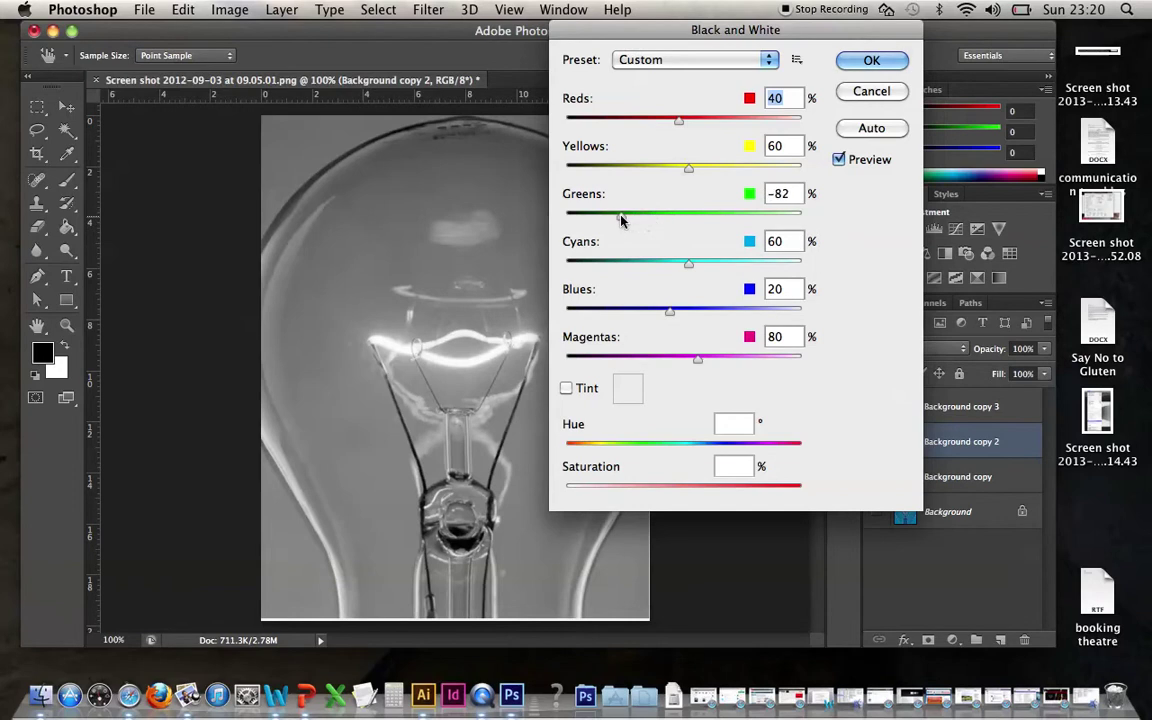
pyautogui.moveTo(688, 264)
pyautogui.mouseDown()
pyautogui.moveTo(602, 265)
pyautogui.moveTo(802, 265)
pyautogui.moveTo(793, 270)
pyautogui.mouseUp()
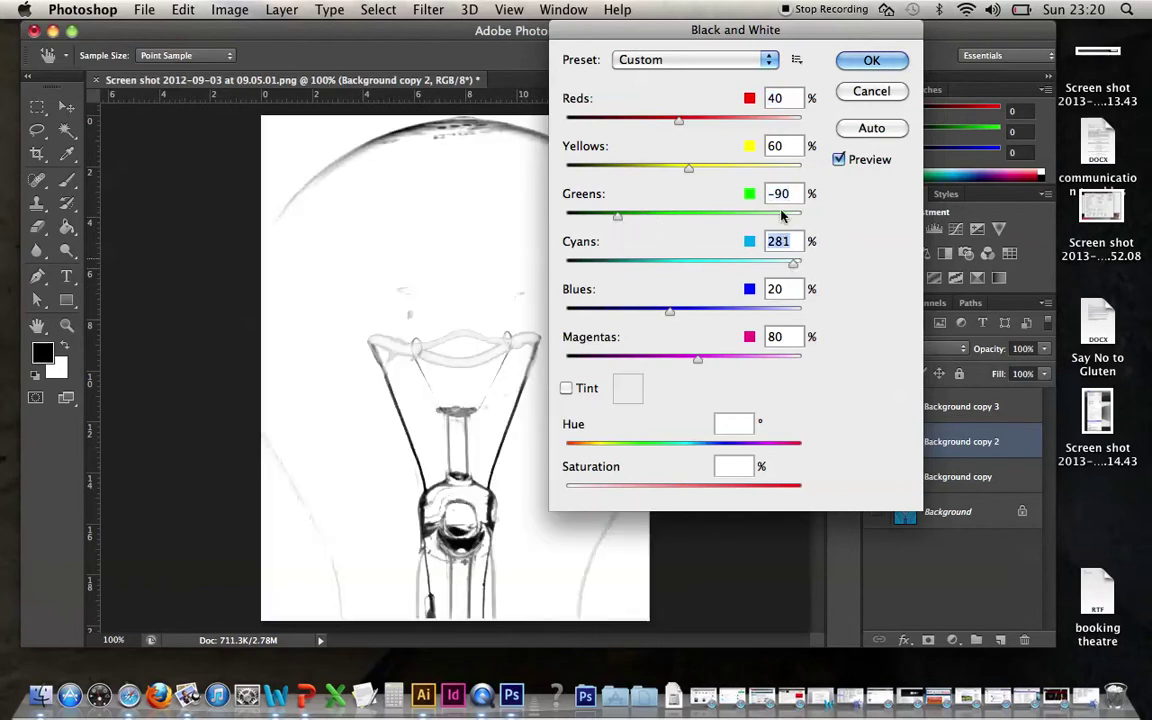
pyautogui.moveTo(732, 29); pyautogui.dragTo(861, 29)
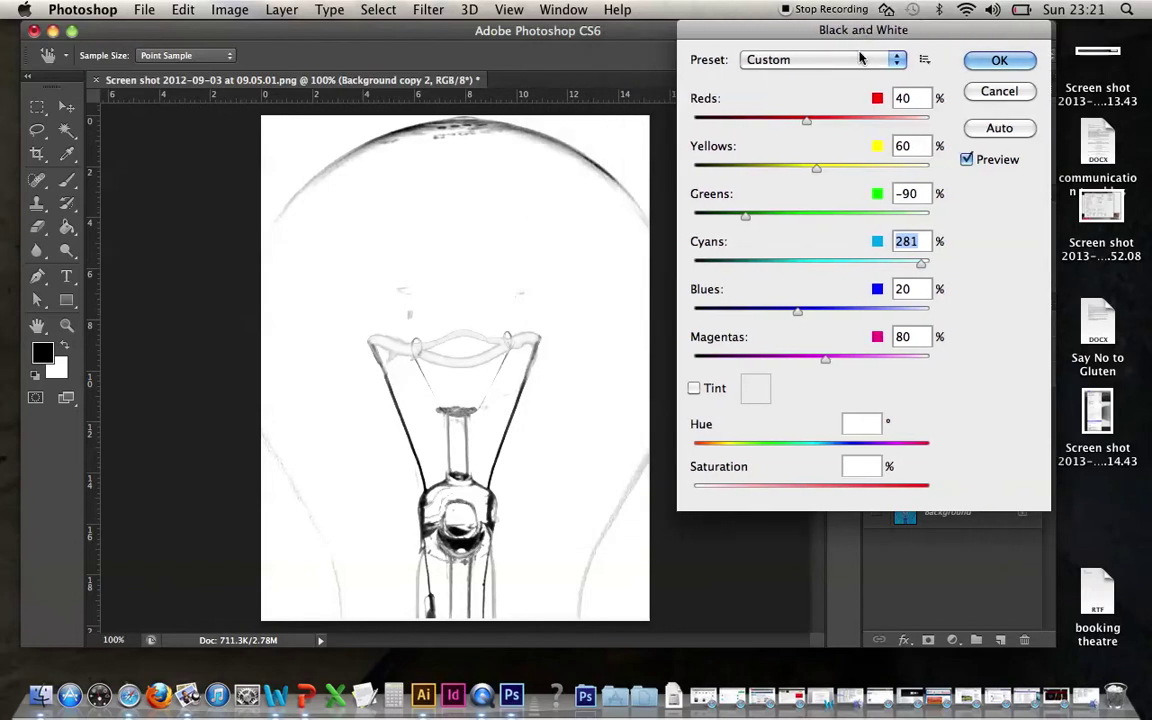
pyautogui.moveTo(807, 119)
pyautogui.mouseDown()
pyautogui.moveTo(903, 118)
pyautogui.moveTo(711, 117)
pyautogui.mouseUp()
pyautogui.moveTo(817, 177)
pyautogui.mouseDown()
pyautogui.moveTo(882, 172)
pyautogui.moveTo(719, 168)
pyautogui.mouseUp()
pyautogui.moveTo(747, 209); pyautogui.dragTo(841, 213)
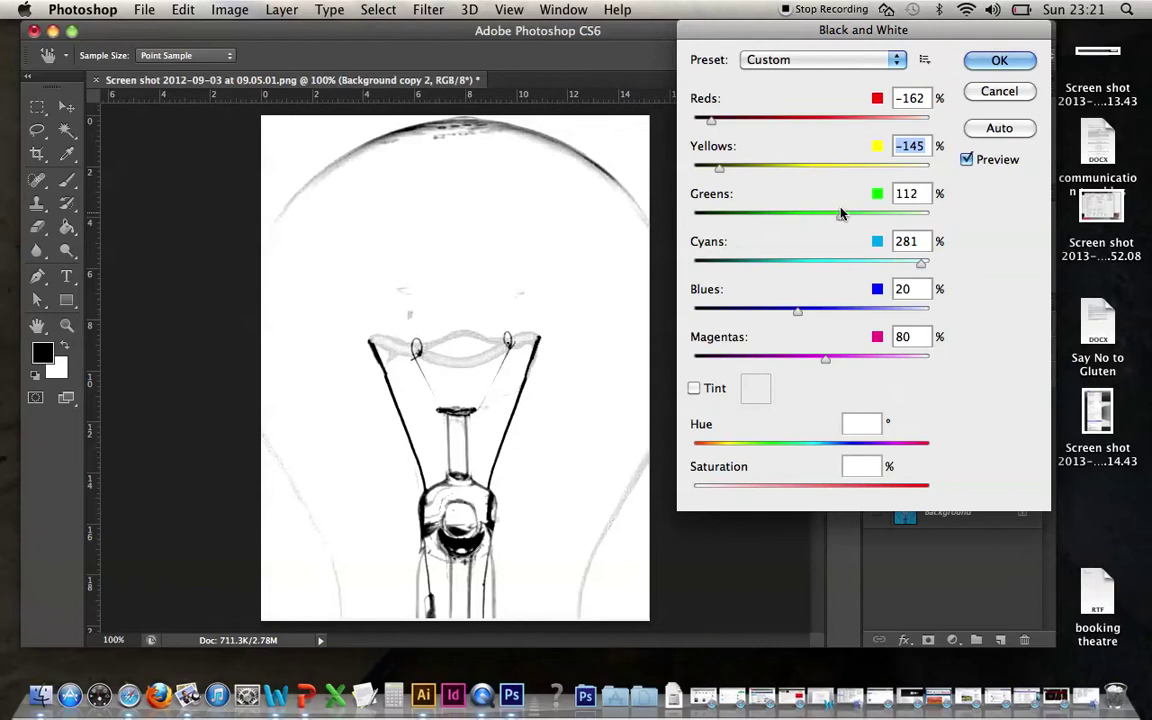
pyautogui.click(887, 212)
pyautogui.moveTo(825, 358)
pyautogui.mouseDown()
pyautogui.moveTo(797, 356)
pyautogui.moveTo(791, 333)
pyautogui.moveTo(748, 312)
pyautogui.mouseUp()
pyautogui.moveTo(917, 265); pyautogui.dragTo(861, 265)
pyautogui.moveTo(753, 267); pyautogui.dragTo(746, 264)
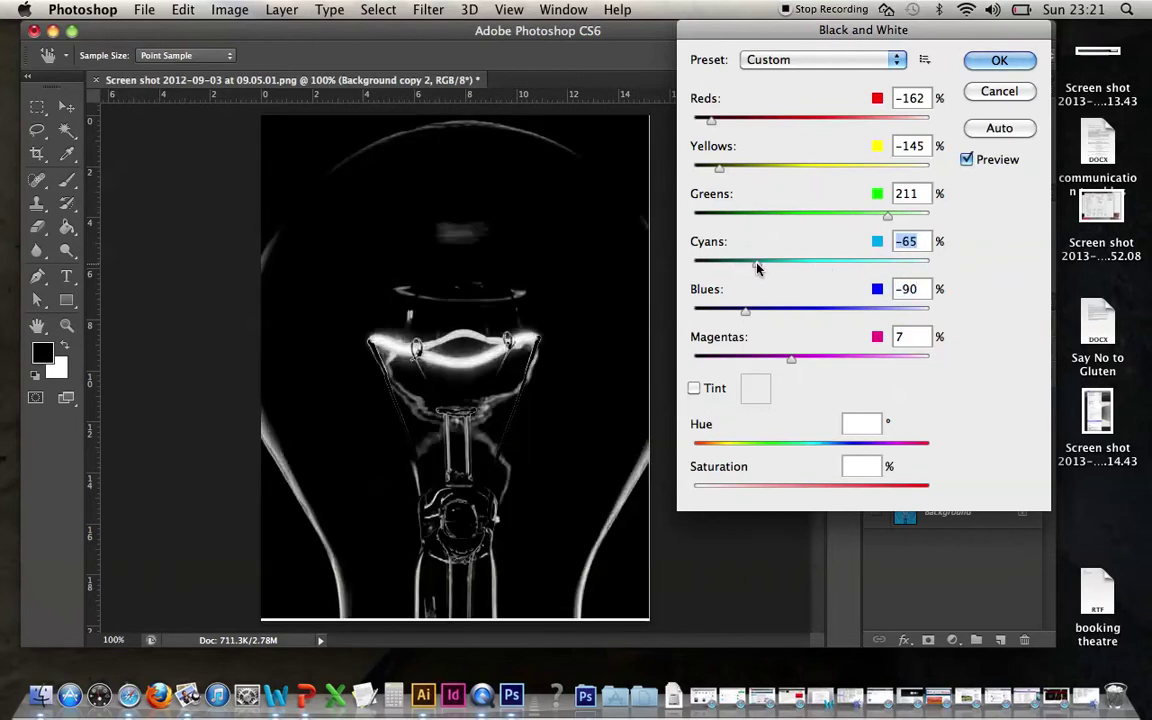
pyautogui.click(999, 61)
# - Show Background copy 3, duplicate it into Background copy 4, and select copy 3
pyautogui.click(877, 407)
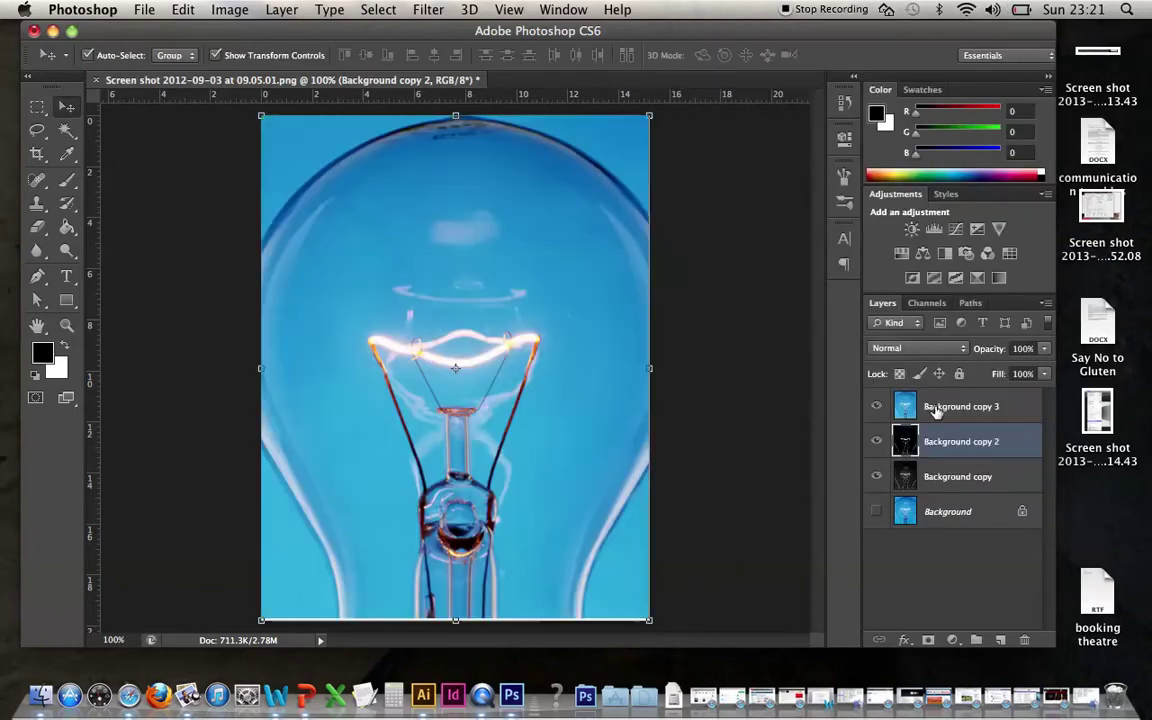
pyautogui.moveTo(941, 406); pyautogui.dragTo(1000, 638)
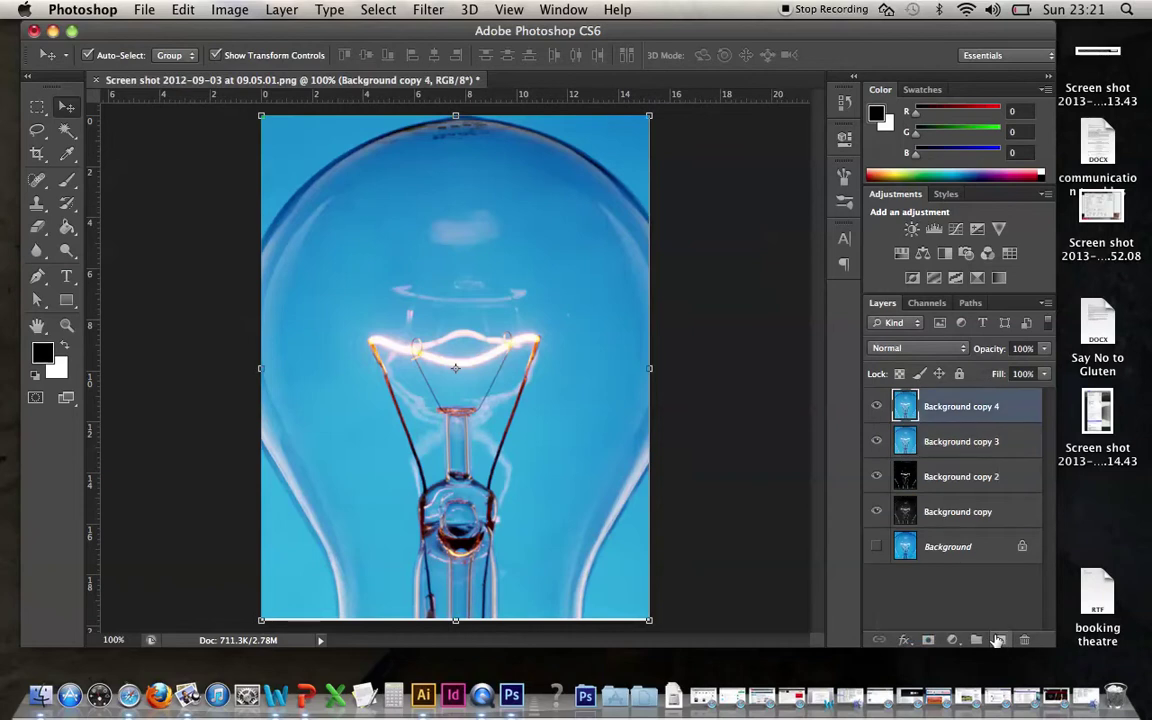
pyautogui.click(943, 443)
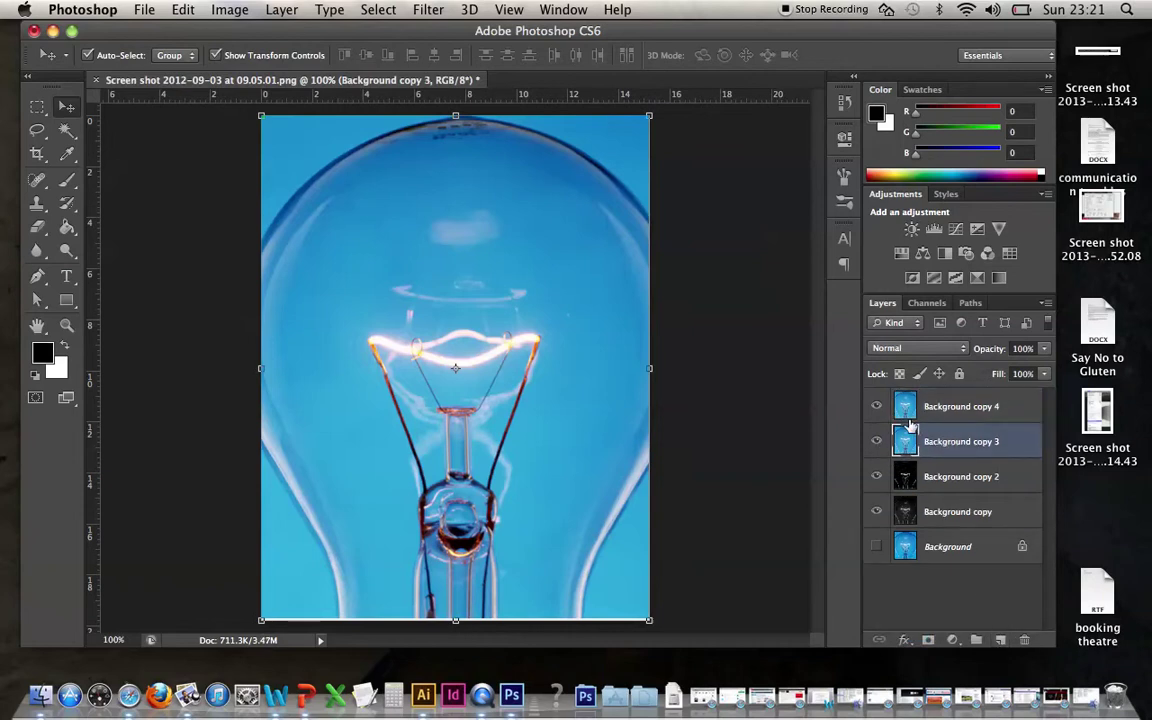
# - Apply a Color Balance of midtones +100, +51, -48 to Background copy 3, tinting it teal
pyautogui.click(283, 9)
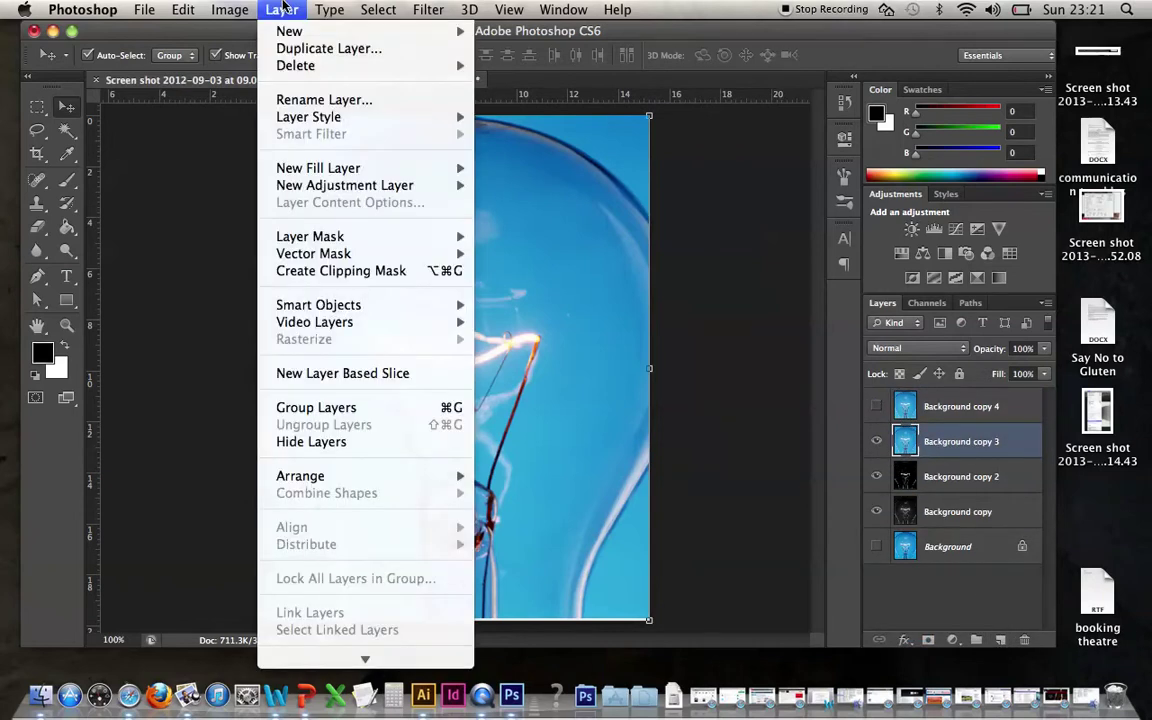
pyautogui.click(517, 186)
pyautogui.moveTo(612, 149)
pyautogui.mouseDown()
pyautogui.moveTo(793, 32)
pyautogui.moveTo(819, 30)
pyautogui.mouseUp()
pyautogui.moveTo(734, 108)
pyautogui.mouseDown()
pyautogui.moveTo(689, 110)
pyautogui.moveTo(845, 106)
pyautogui.mouseUp()
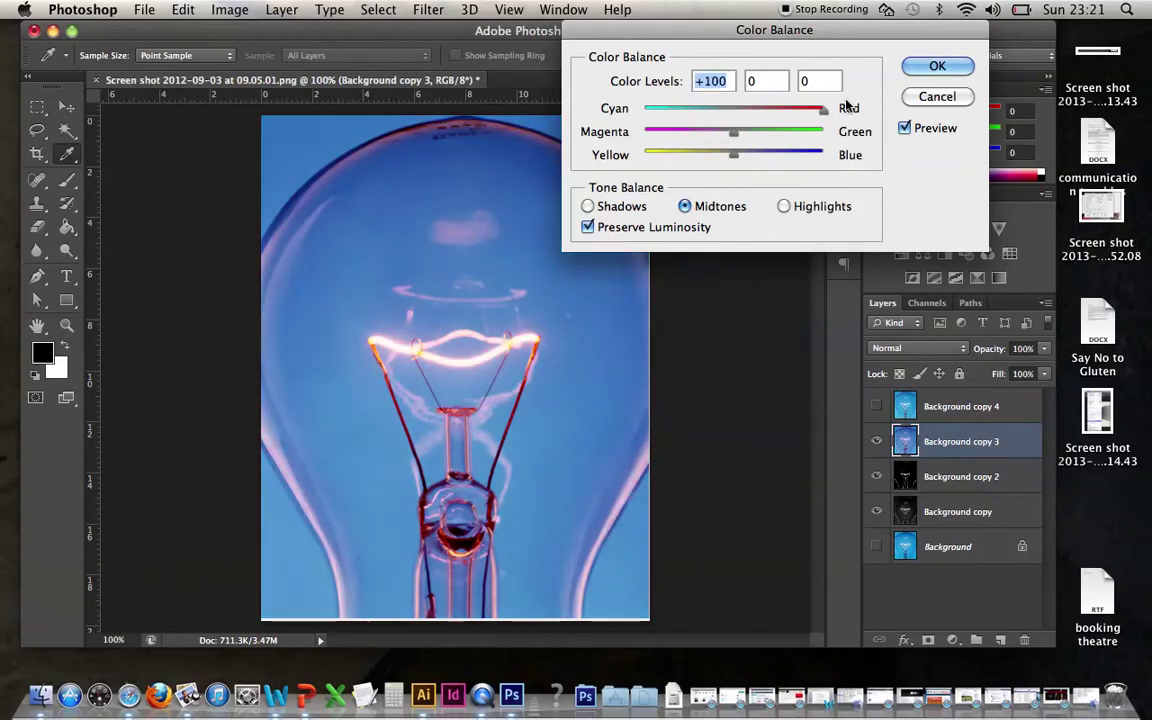
pyautogui.moveTo(734, 132)
pyautogui.mouseDown()
pyautogui.moveTo(806, 133)
pyautogui.moveTo(745, 153)
pyautogui.moveTo(780, 147)
pyautogui.mouseUp()
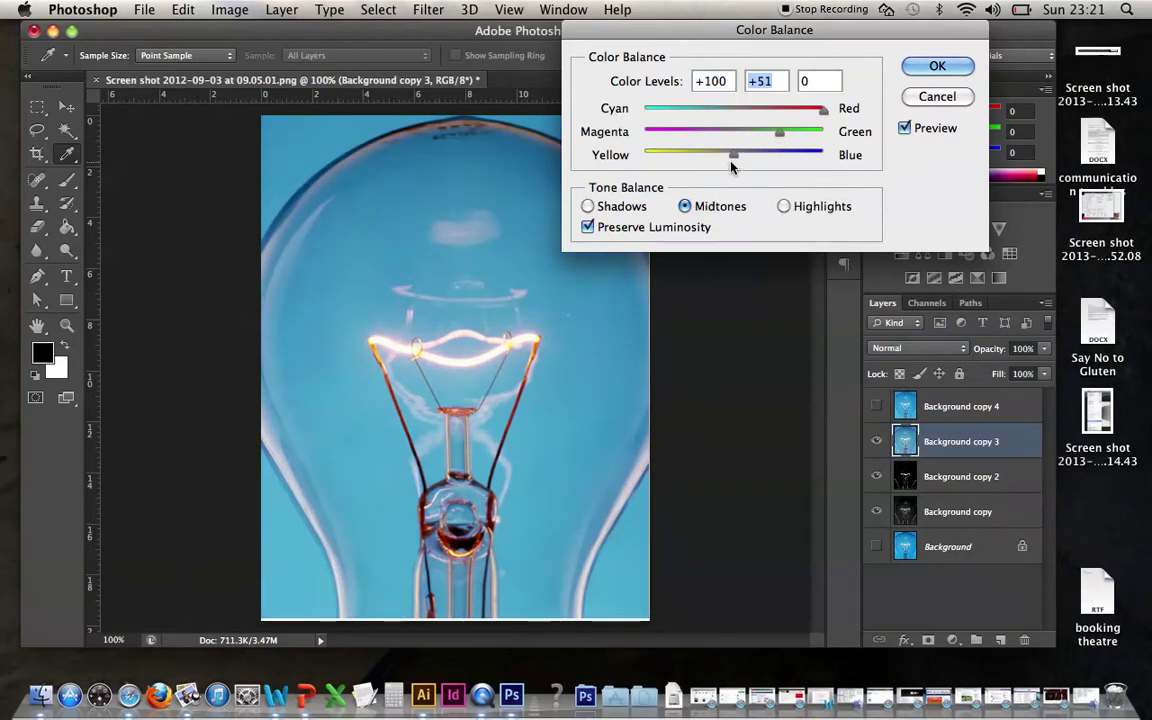
pyautogui.moveTo(733, 155)
pyautogui.mouseDown()
pyautogui.moveTo(667, 156)
pyautogui.moveTo(690, 163)
pyautogui.mouseUp()
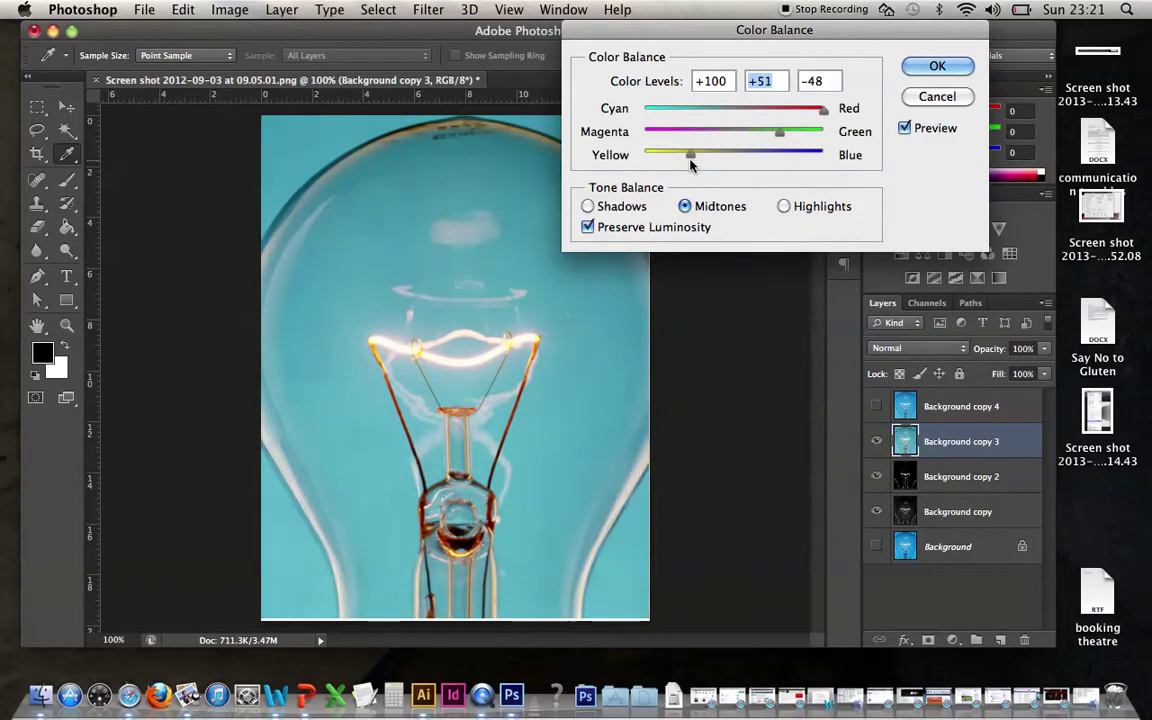
pyautogui.click(783, 207)
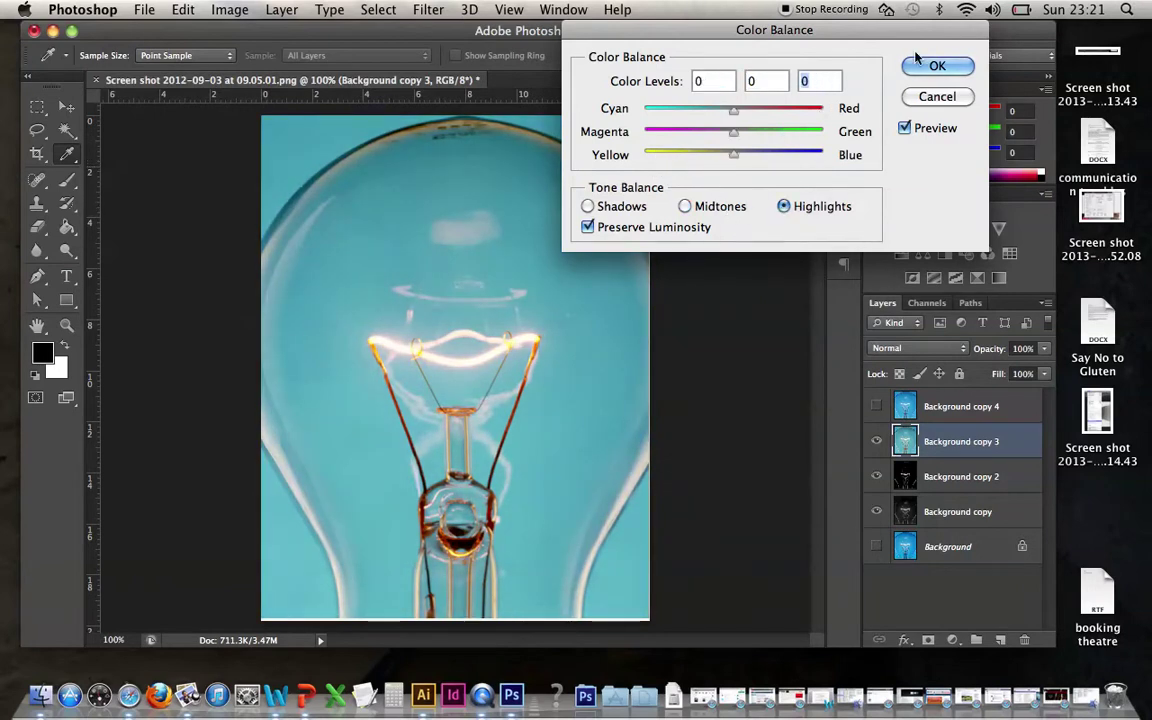
pyautogui.click(937, 66)
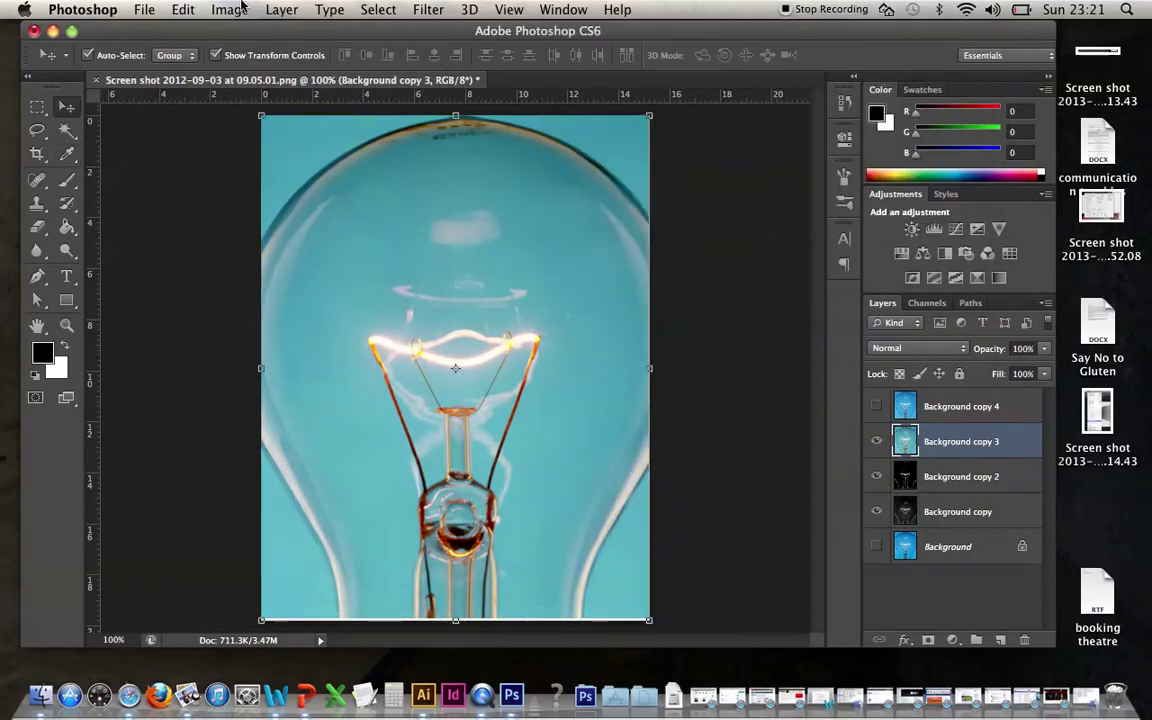
# - Show Background copy 4 and colorize it with Hue/Saturation at Hue 360, Saturation 61
pyautogui.click(950, 405)
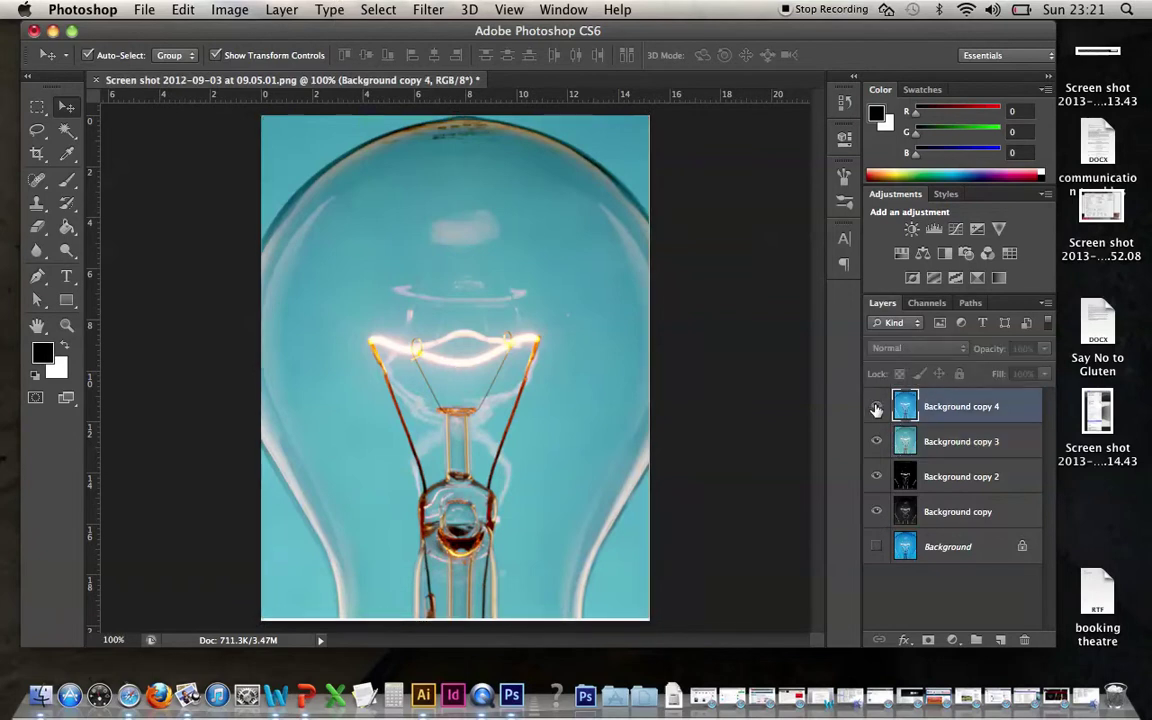
pyautogui.click(876, 408)
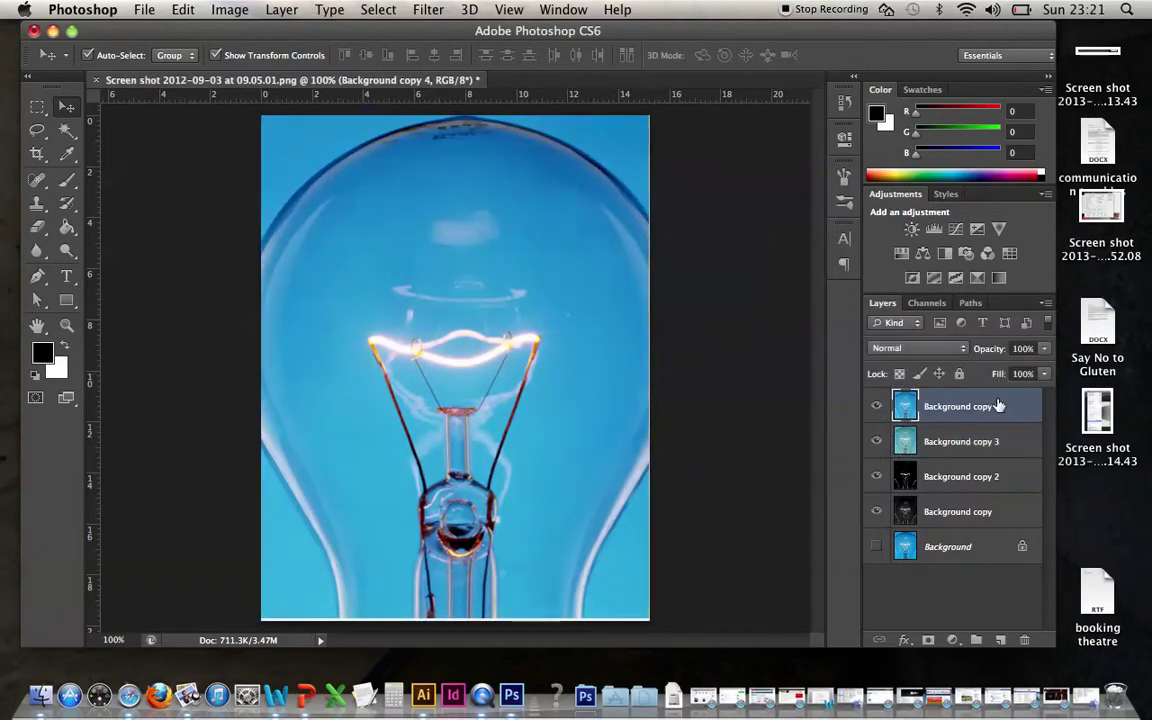
pyautogui.click(230, 9)
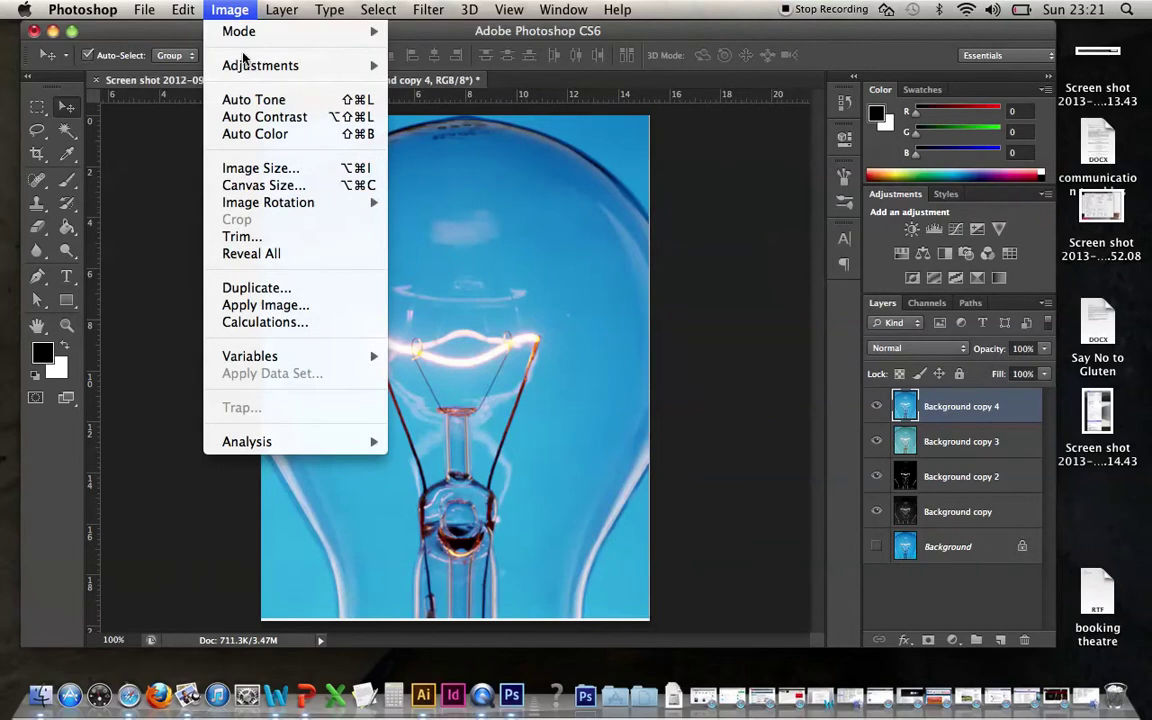
pyautogui.click(440, 168)
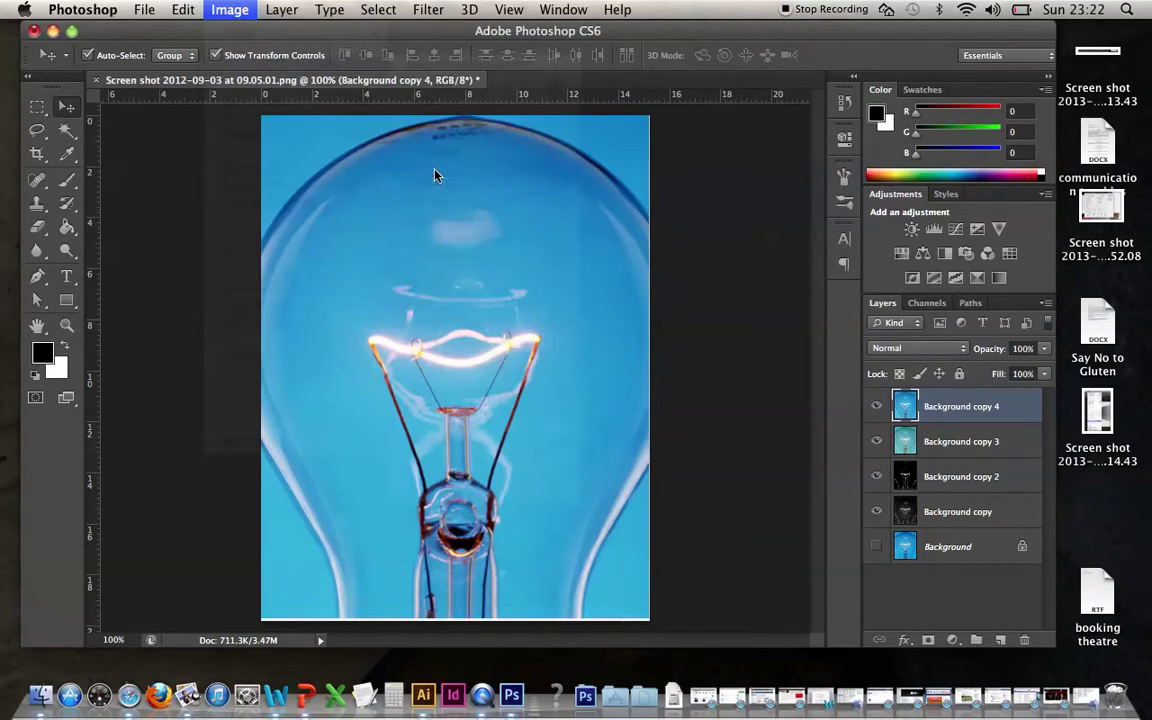
pyautogui.moveTo(843, 155)
pyautogui.mouseDown()
pyautogui.moveTo(773, 162)
pyautogui.moveTo(930, 160)
pyautogui.mouseUp()
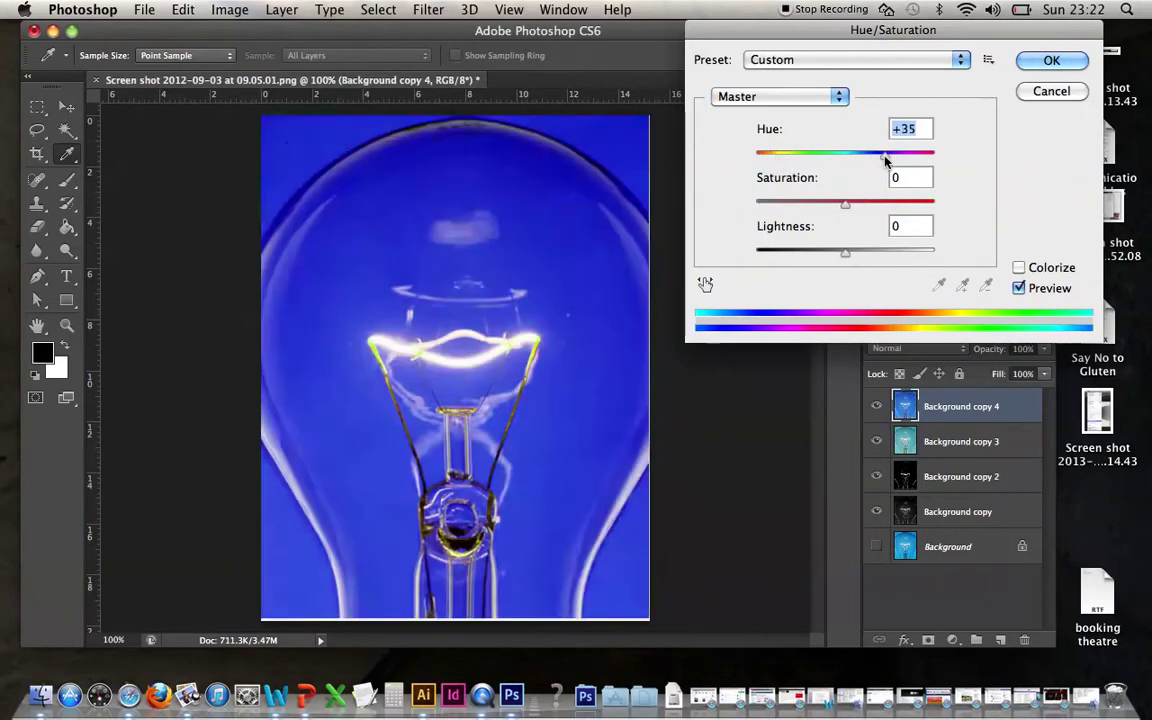
pyautogui.moveTo(845, 204)
pyautogui.mouseDown()
pyautogui.moveTo(703, 203)
pyautogui.moveTo(957, 223)
pyautogui.moveTo(866, 217)
pyautogui.moveTo(913, 251)
pyautogui.moveTo(757, 251)
pyautogui.moveTo(875, 258)
pyautogui.moveTo(845, 262)
pyautogui.mouseUp()
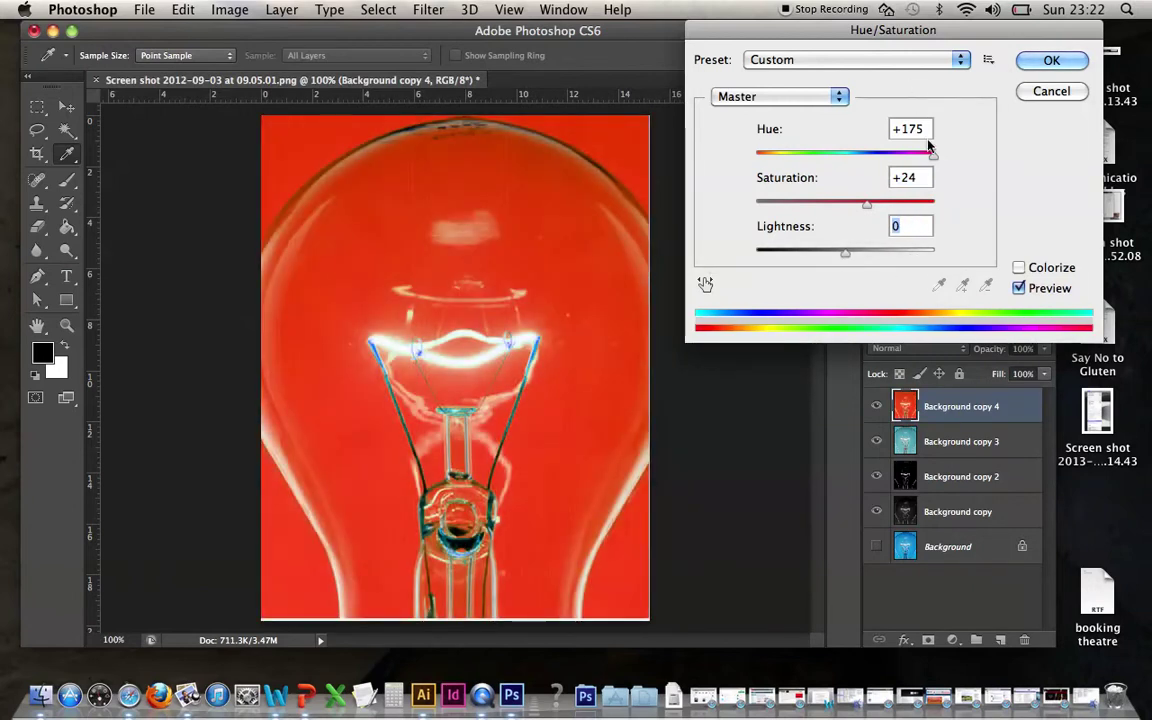
pyautogui.moveTo(866, 204); pyautogui.dragTo(840, 205)
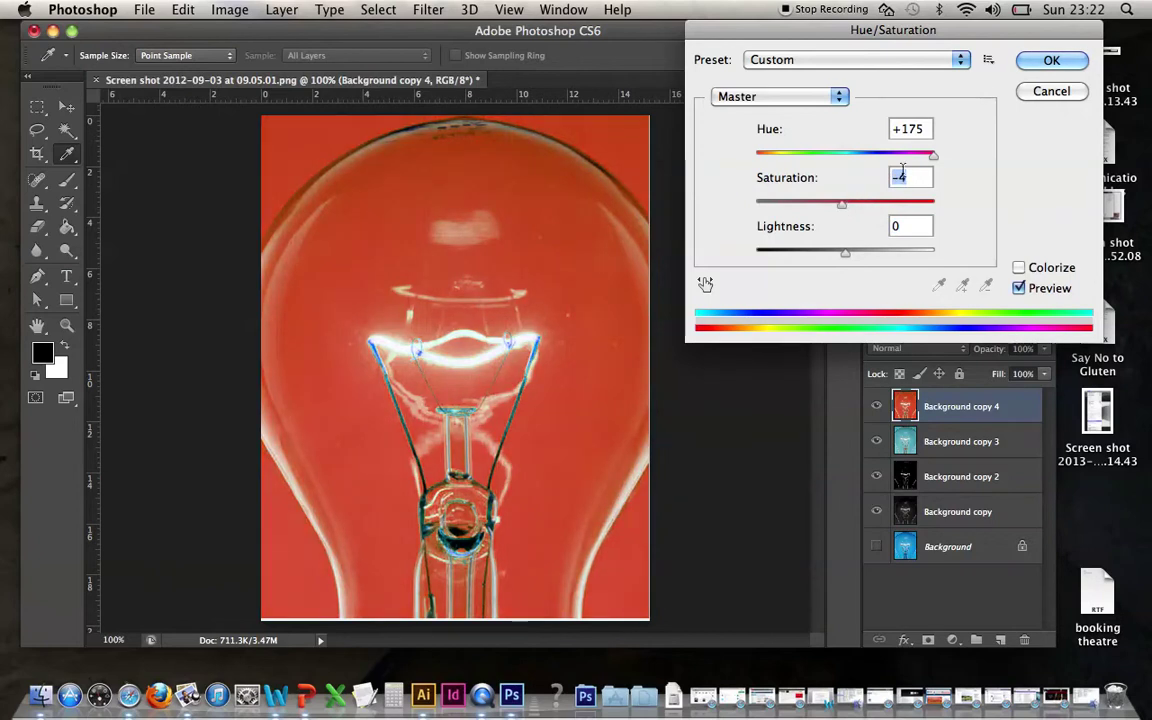
pyautogui.moveTo(933, 155); pyautogui.dragTo(767, 159)
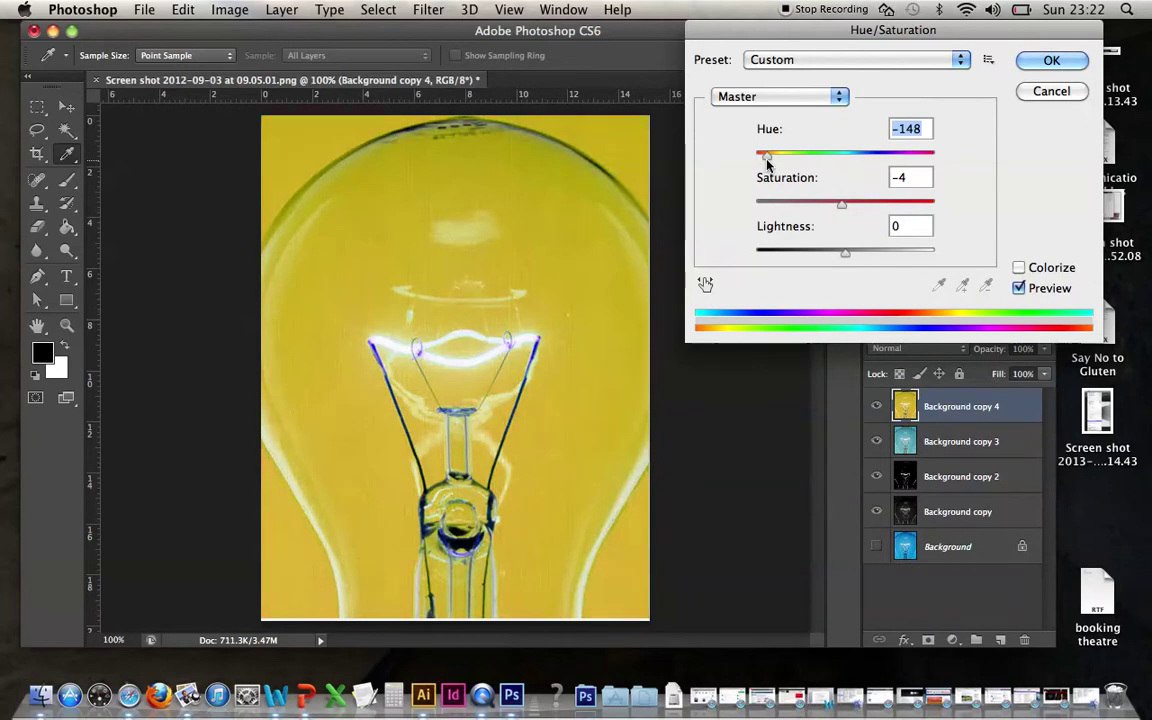
pyautogui.click(1018, 267)
pyautogui.moveTo(759, 156); pyautogui.dragTo(936, 157)
pyautogui.moveTo(797, 201); pyautogui.dragTo(866, 200)
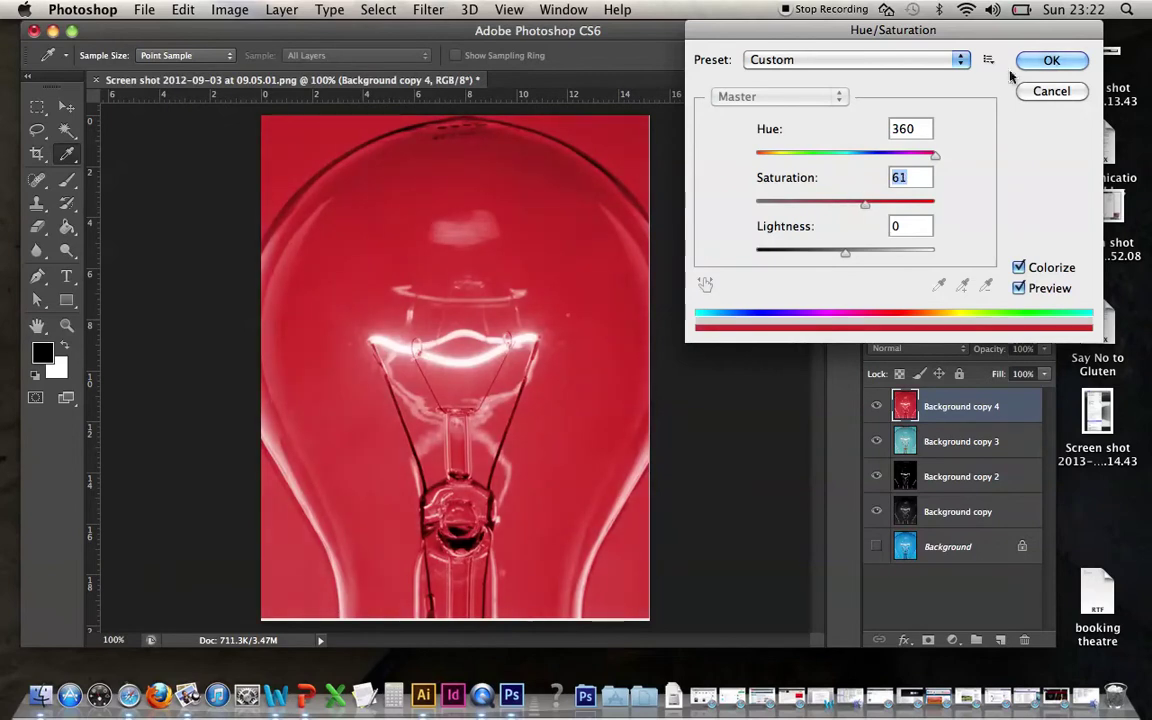
pyautogui.click(1050, 61)
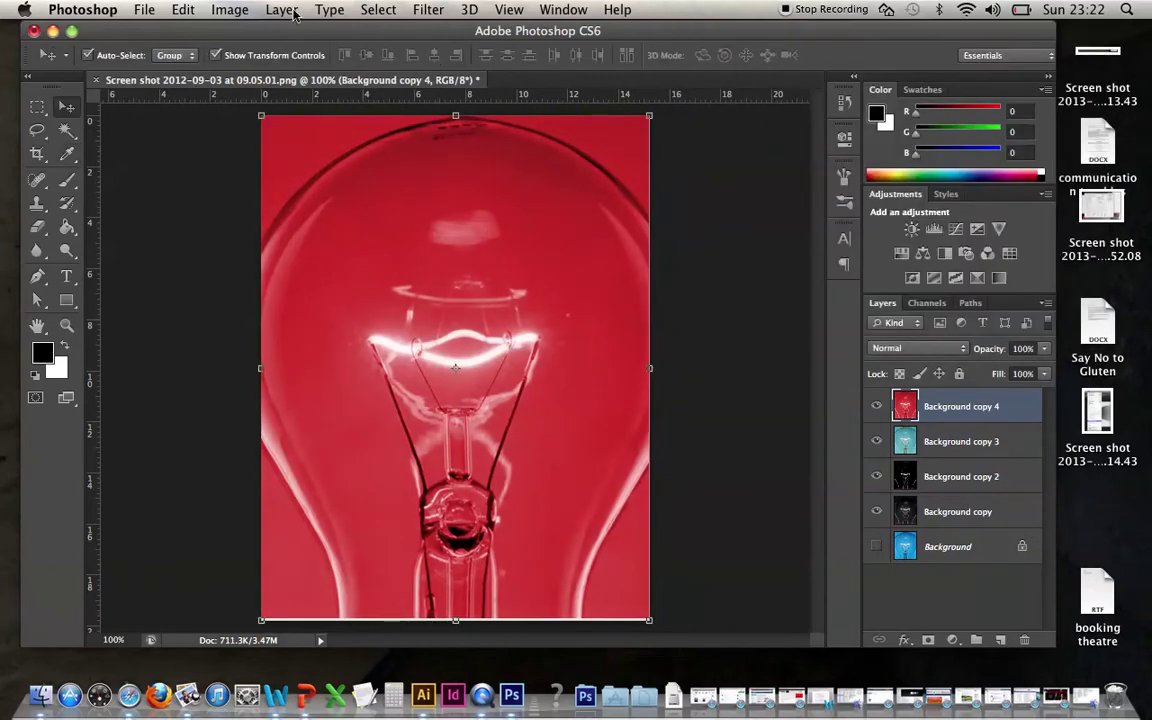
# - Set Exposure +0.98, Offset -0.1025, Gamma 0.24, and sample a dark black point
pyautogui.click(245, 9)
pyautogui.moveTo(260, 65)
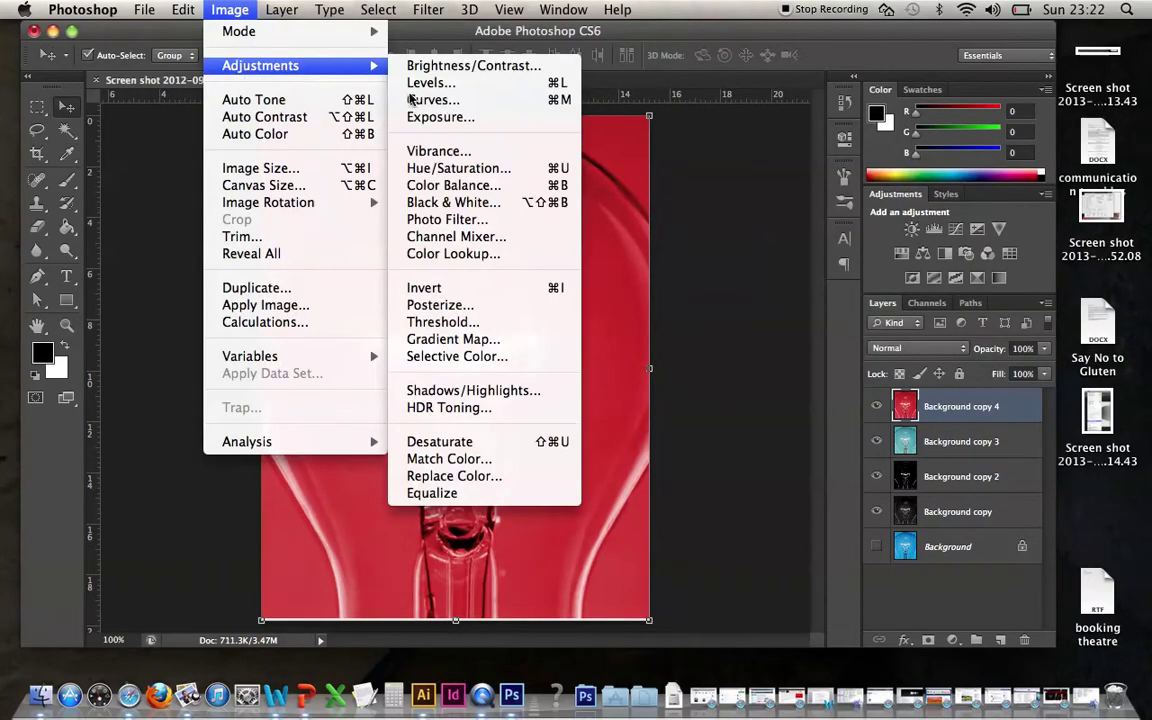
pyautogui.click(436, 118)
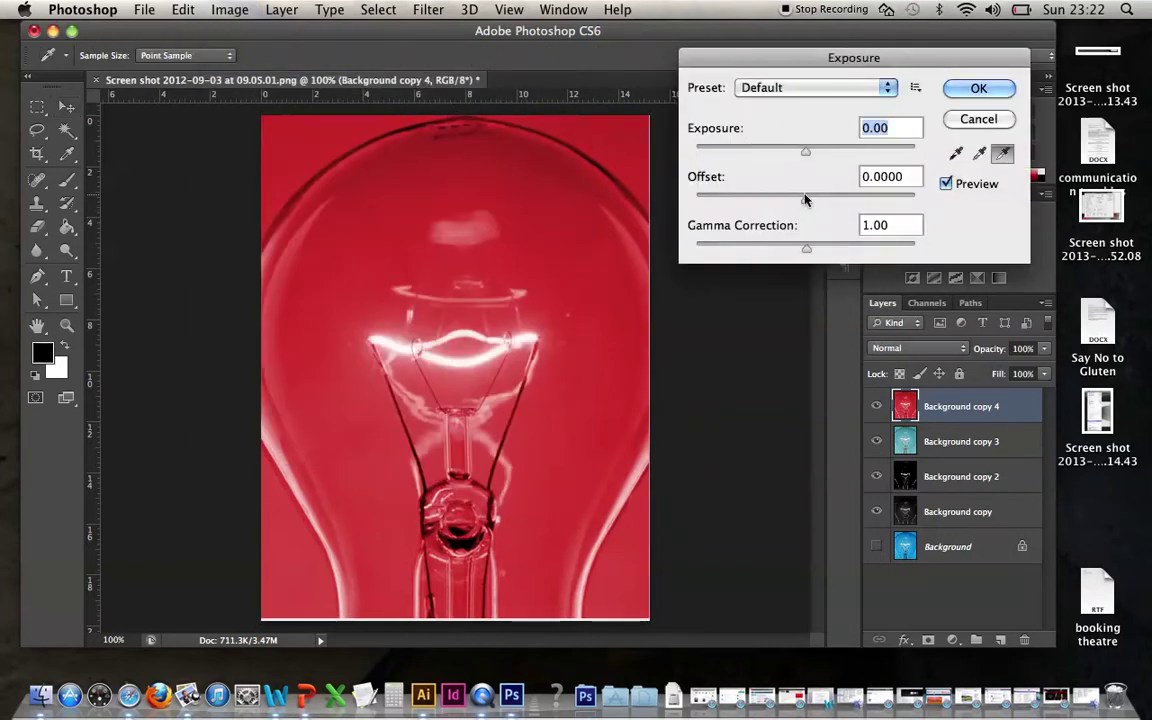
pyautogui.moveTo(806, 151)
pyautogui.mouseDown()
pyautogui.moveTo(882, 151)
pyautogui.moveTo(751, 155)
pyautogui.moveTo(822, 154)
pyautogui.mouseUp()
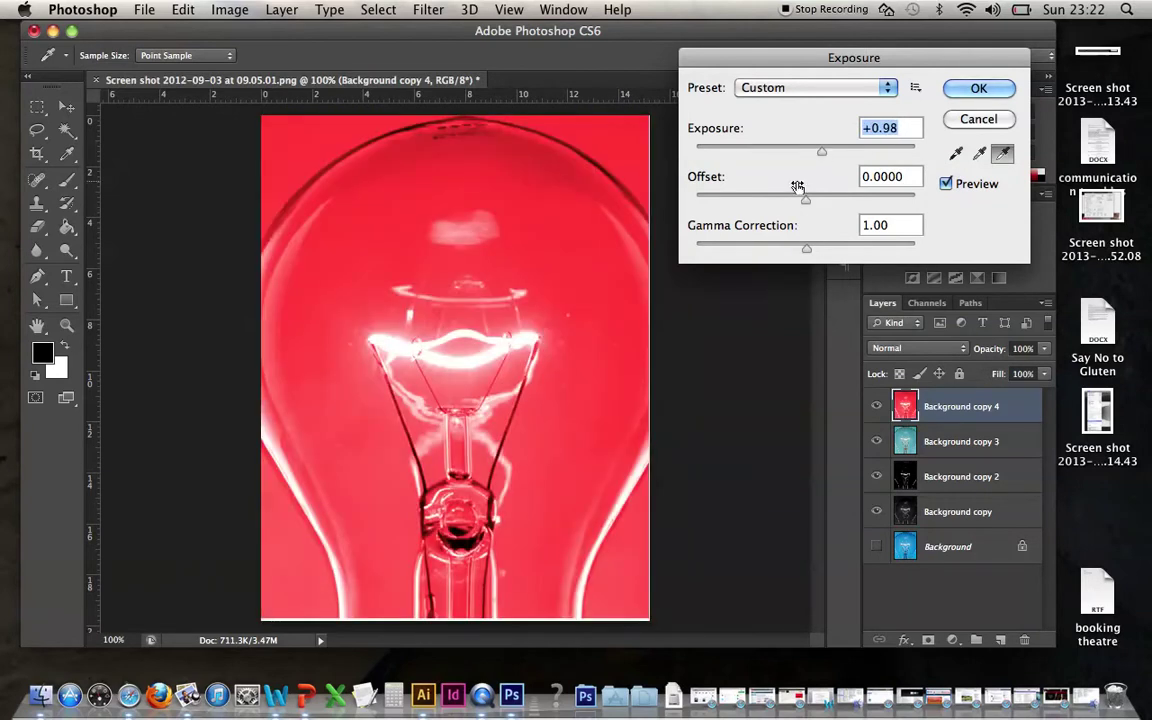
pyautogui.moveTo(806, 199)
pyautogui.mouseDown()
pyautogui.moveTo(896, 199)
pyautogui.moveTo(783, 199)
pyautogui.mouseUp()
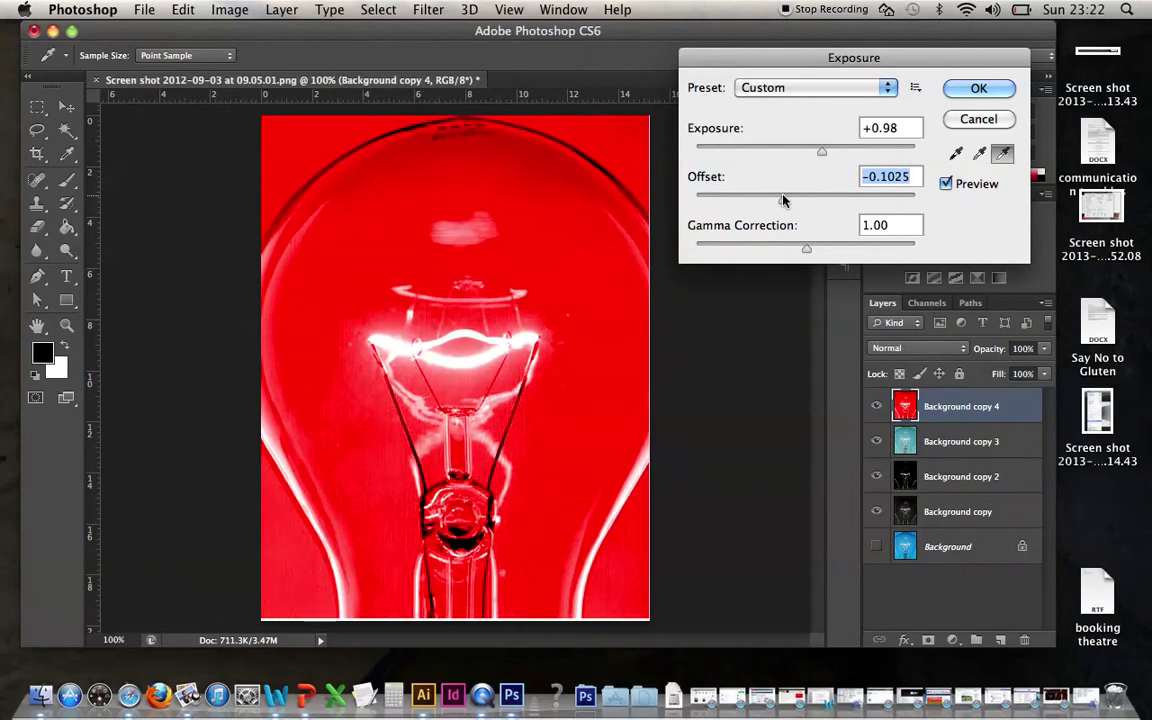
pyautogui.moveTo(806, 249)
pyautogui.mouseDown()
pyautogui.moveTo(892, 246)
pyautogui.moveTo(882, 248)
pyautogui.mouseUp()
pyautogui.click(955, 153)
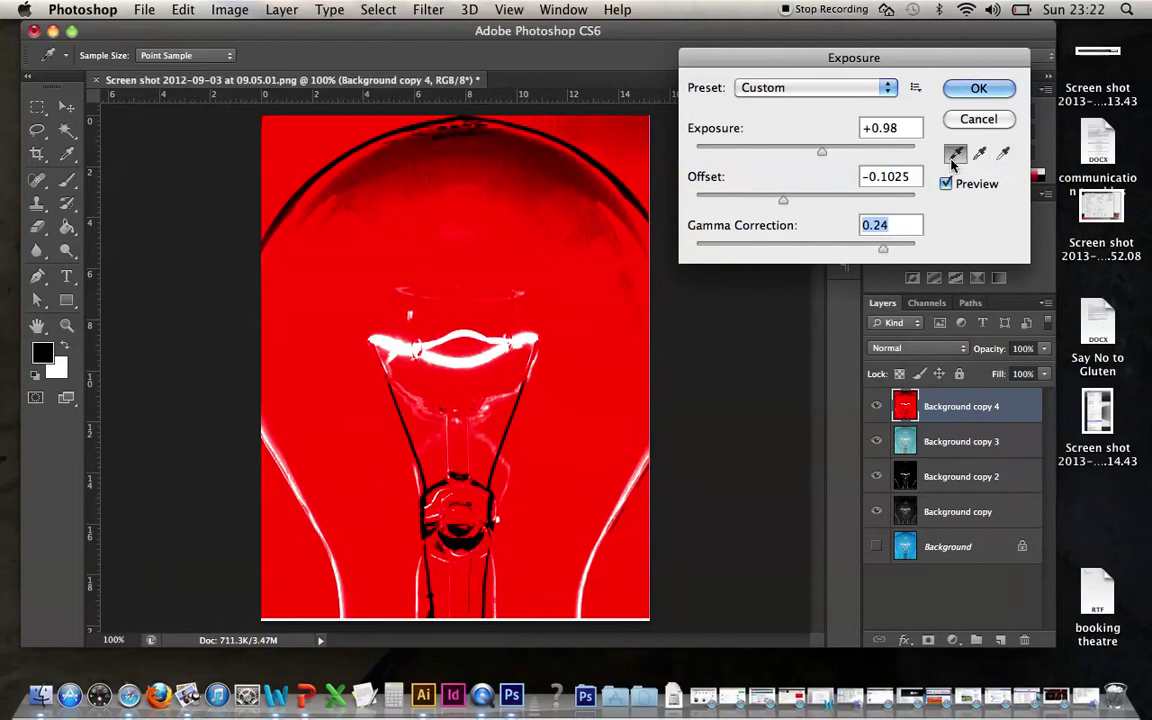
pyautogui.click(487, 268)
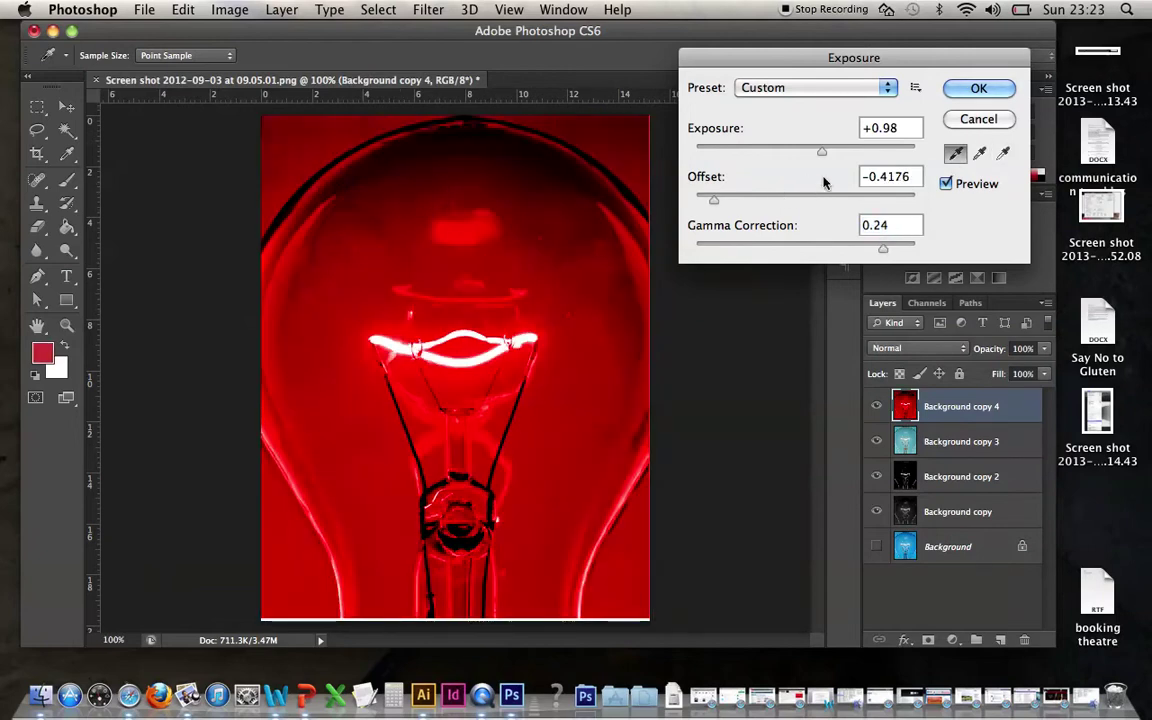
# - Apply the exposure and set Background copy 4 and copy 3 to Overlay blend mode
pyautogui.click(980, 89)
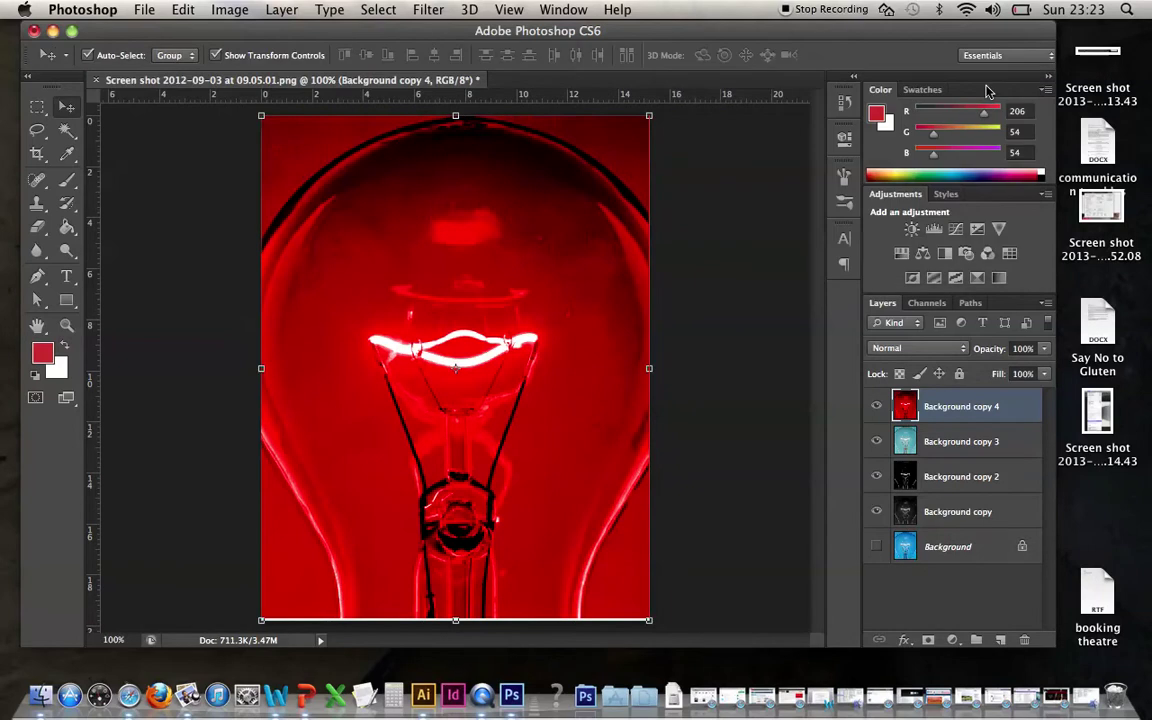
pyautogui.click(914, 349)
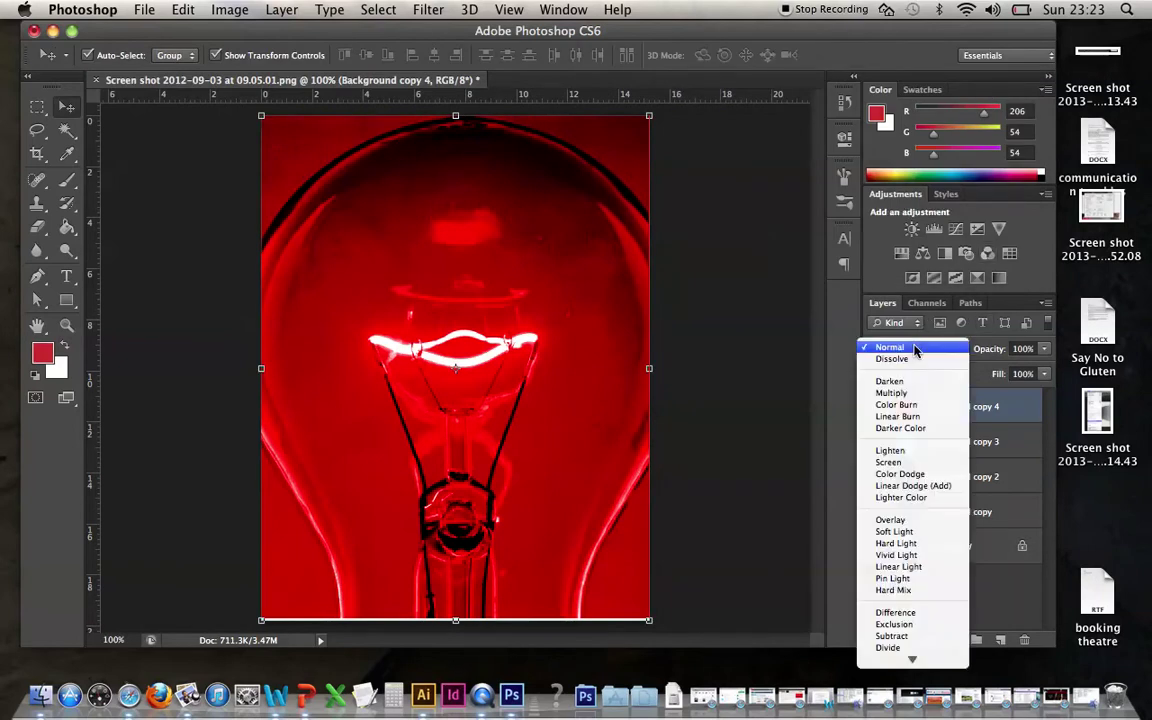
pyautogui.click(918, 520)
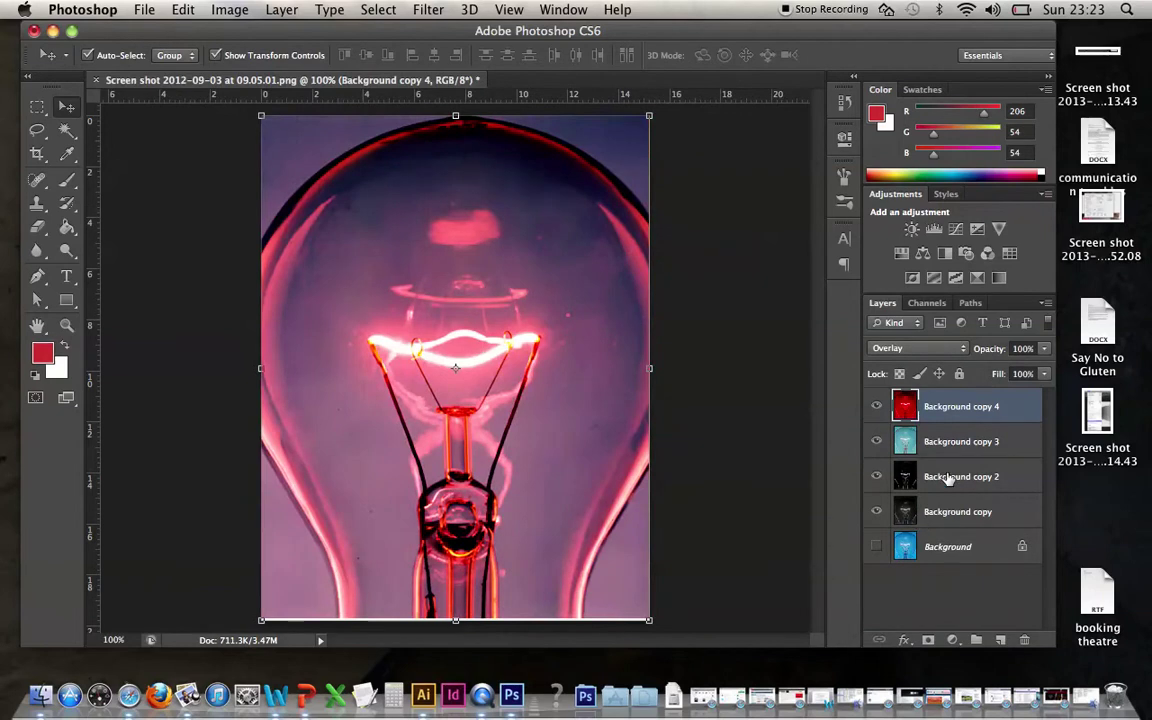
pyautogui.click(955, 445)
pyautogui.click(916, 348)
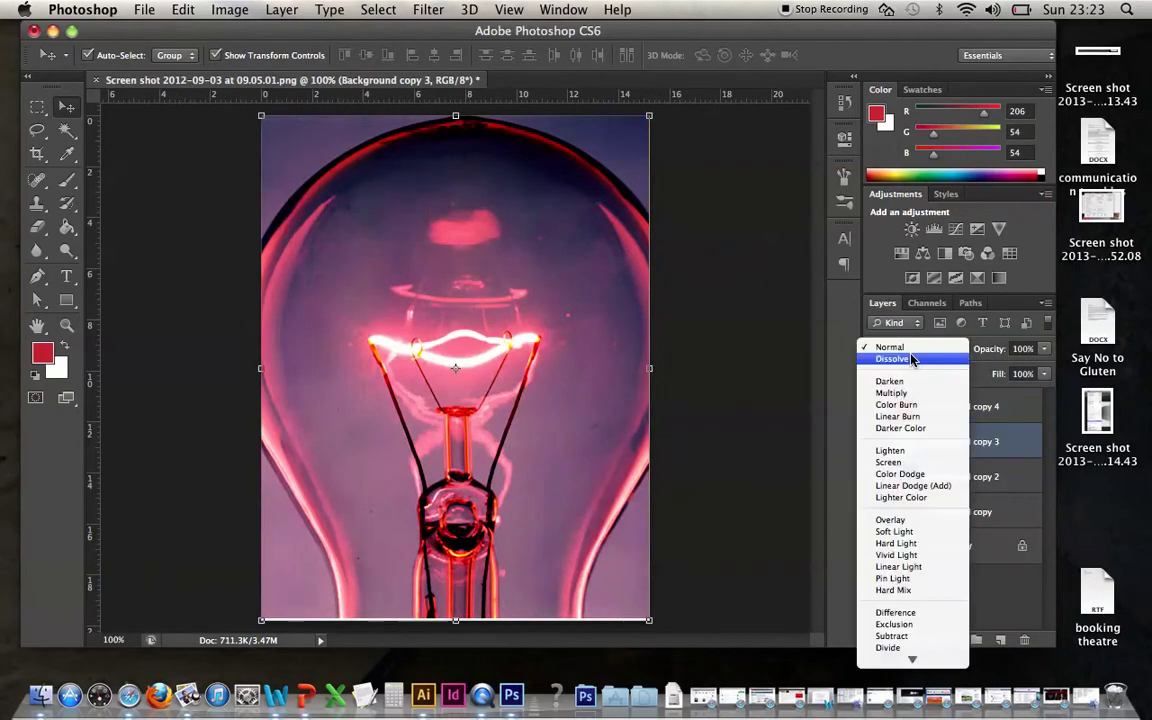
pyautogui.click(919, 521)
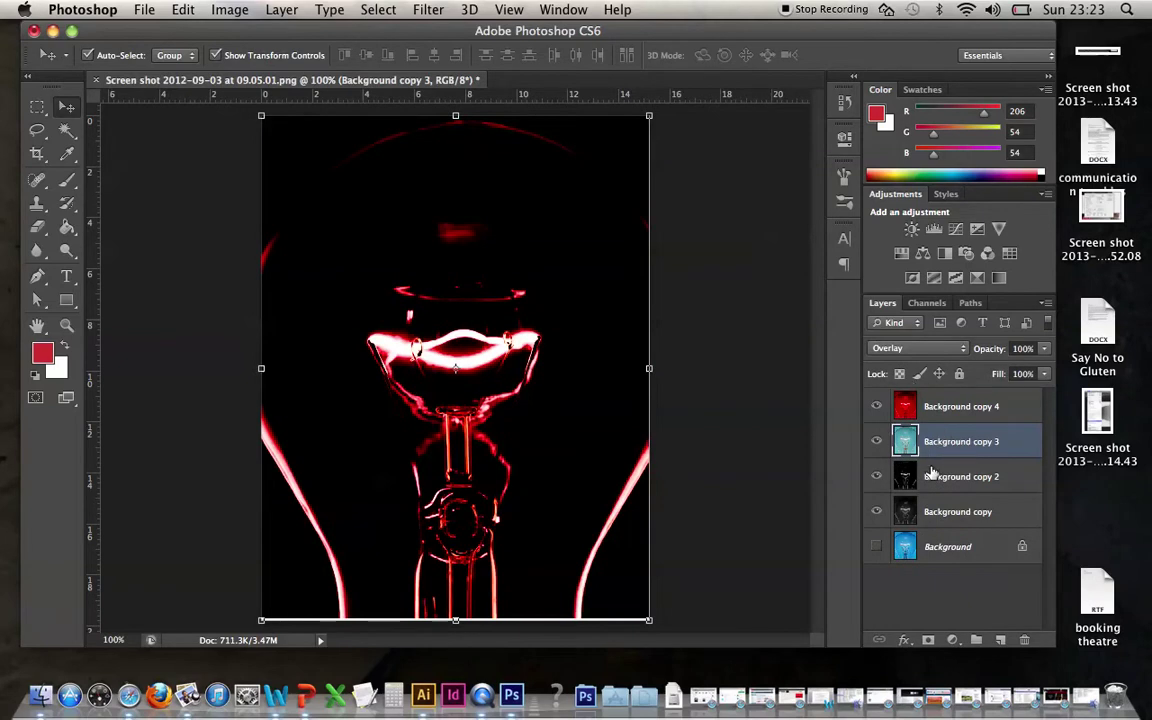
# - Set Background copy 2 to Lighten blend mode, then select the Background copy layer
pyautogui.click(930, 475)
pyautogui.click(910, 347)
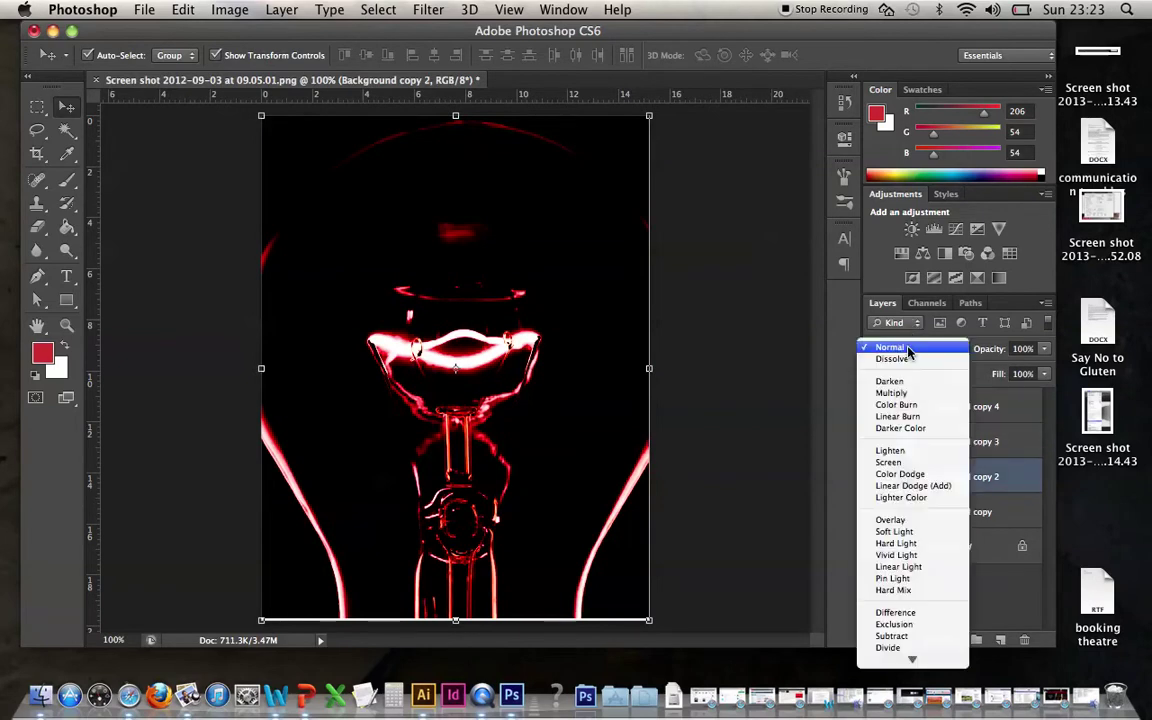
pyautogui.click(898, 519)
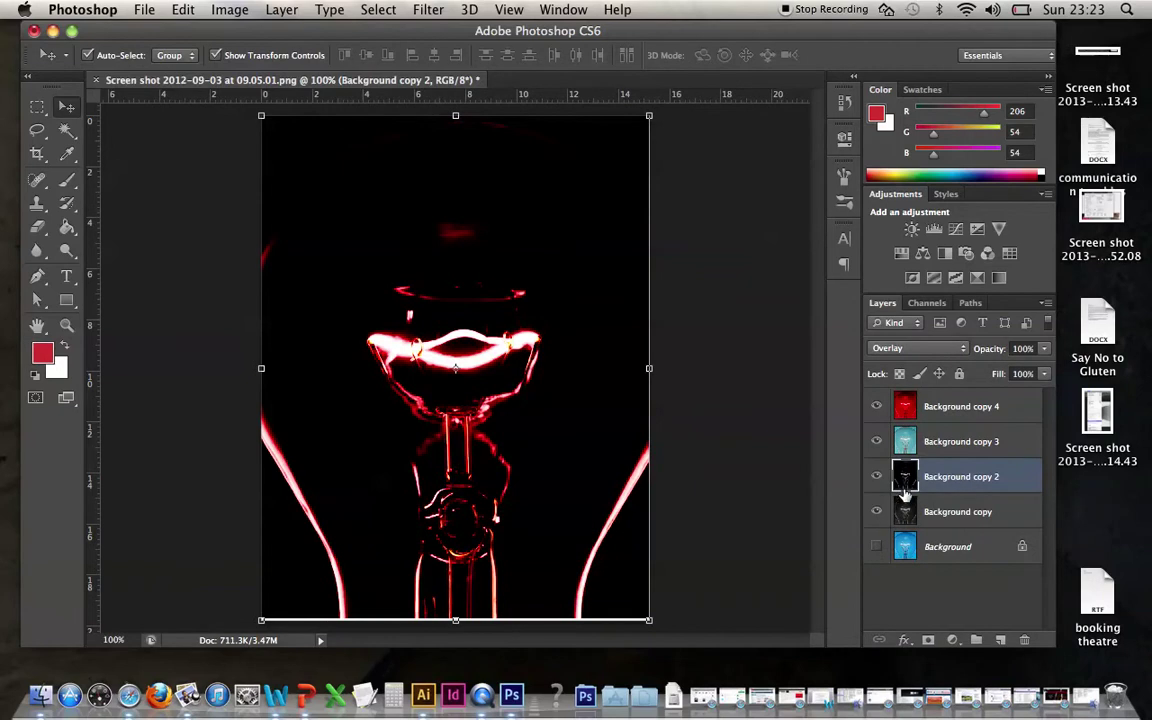
pyautogui.click(905, 349)
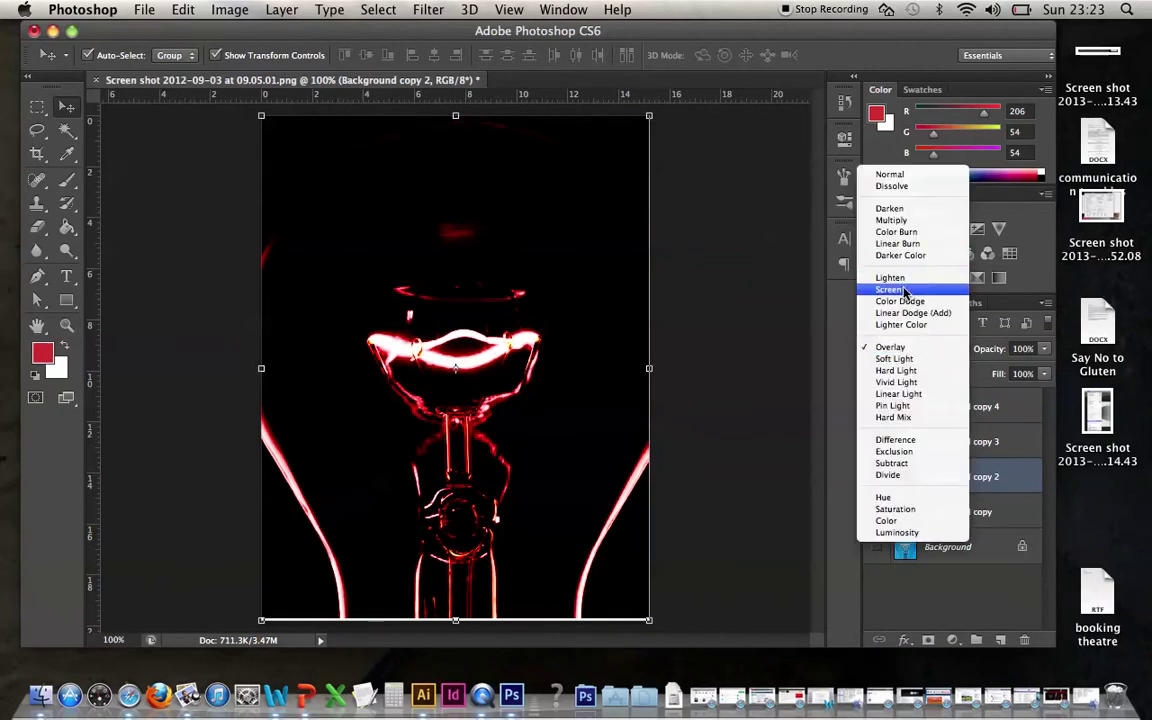
pyautogui.click(903, 282)
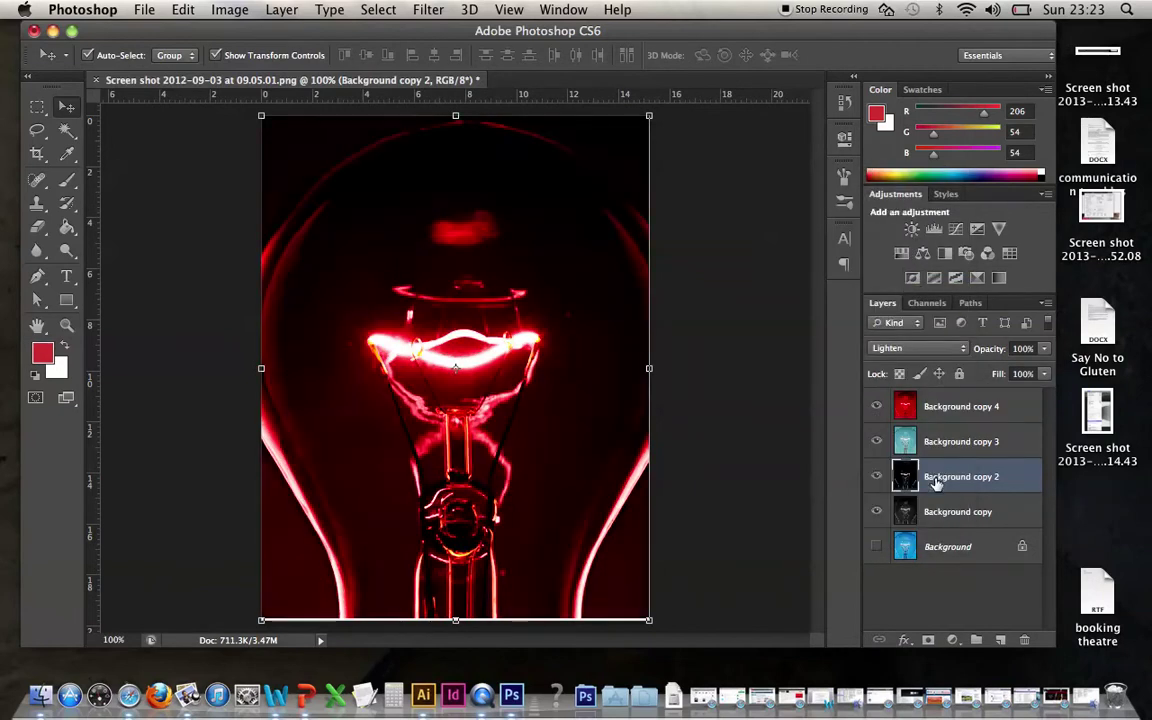
pyautogui.click(933, 508)
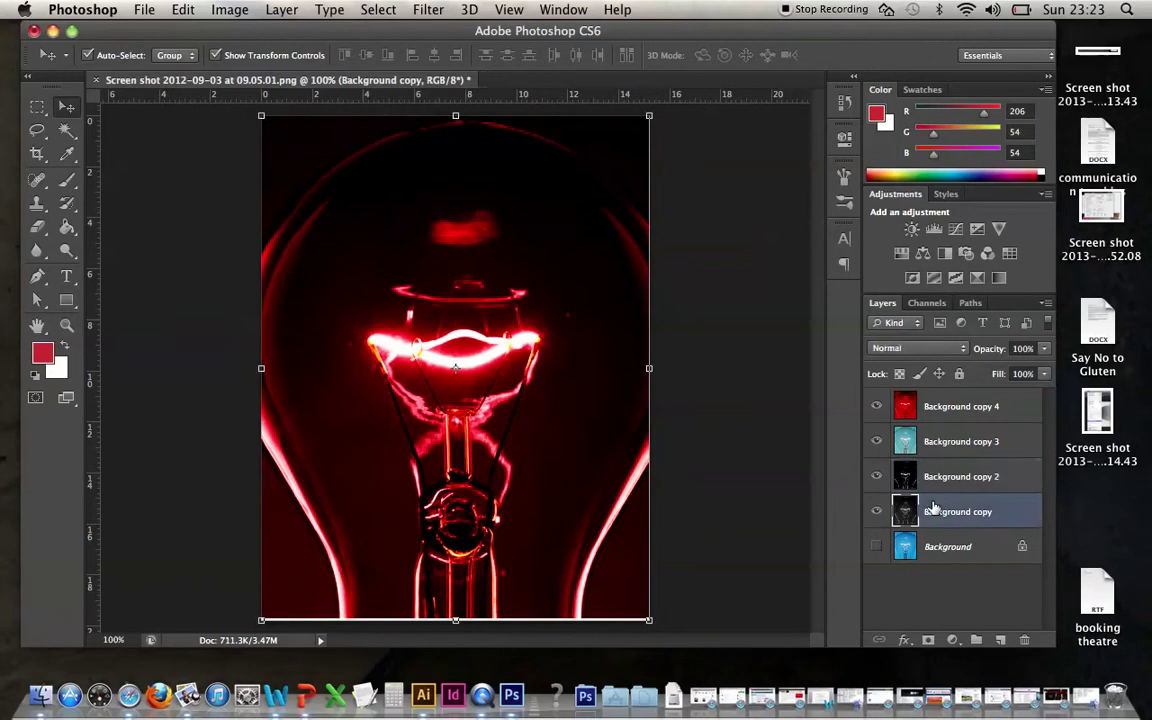
# - Preview Vivid Light and Darken, then set Background copy's blend mode to Color Burn
pyautogui.click(908, 347)
pyautogui.press('Escape')
pyautogui.hotkey('shift', 'alt', 'v')
pyautogui.click(915, 348)
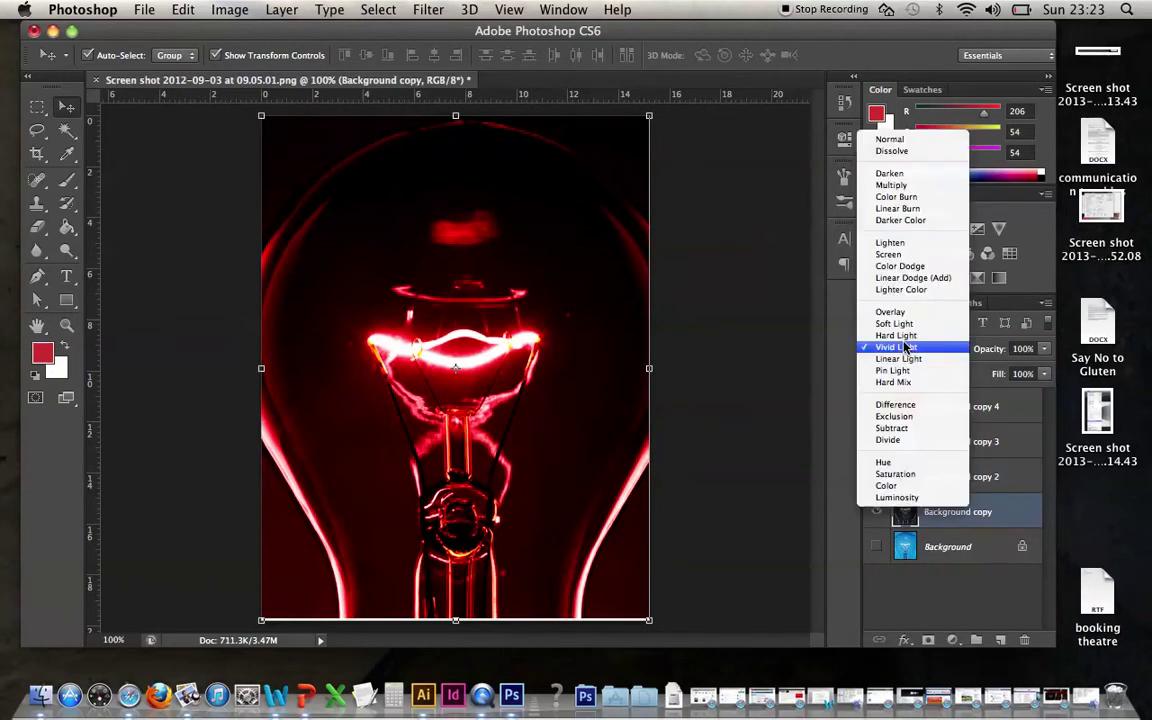
pyautogui.click(888, 175)
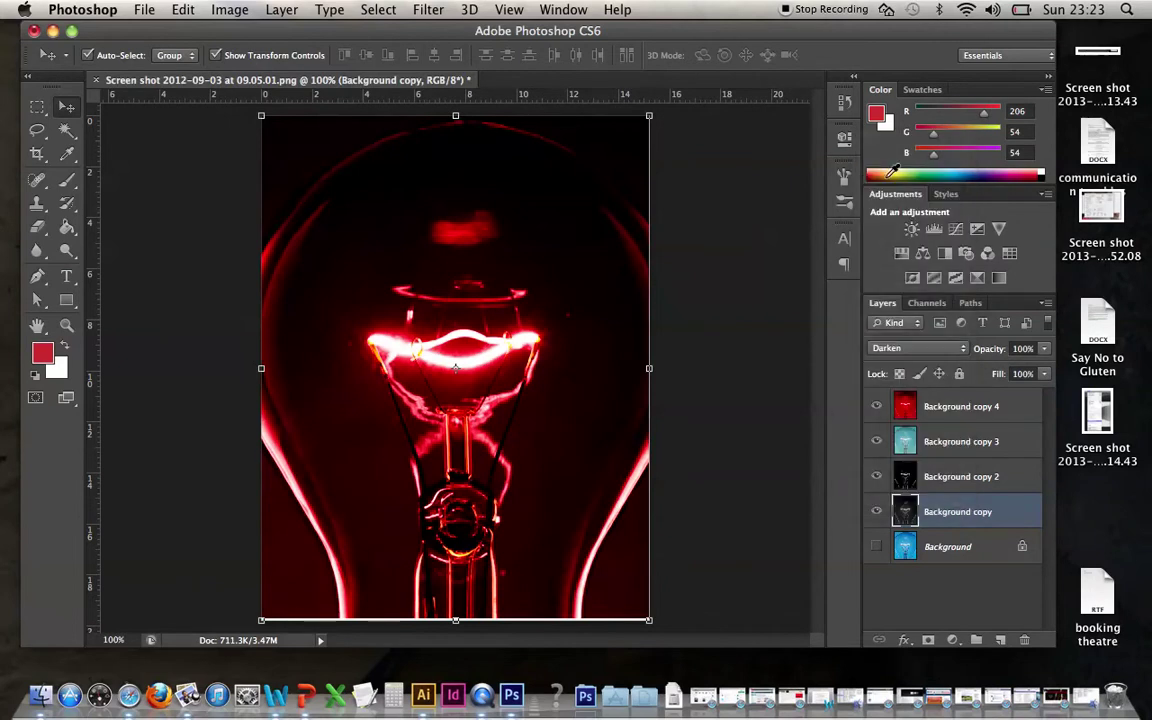
pyautogui.click(893, 347)
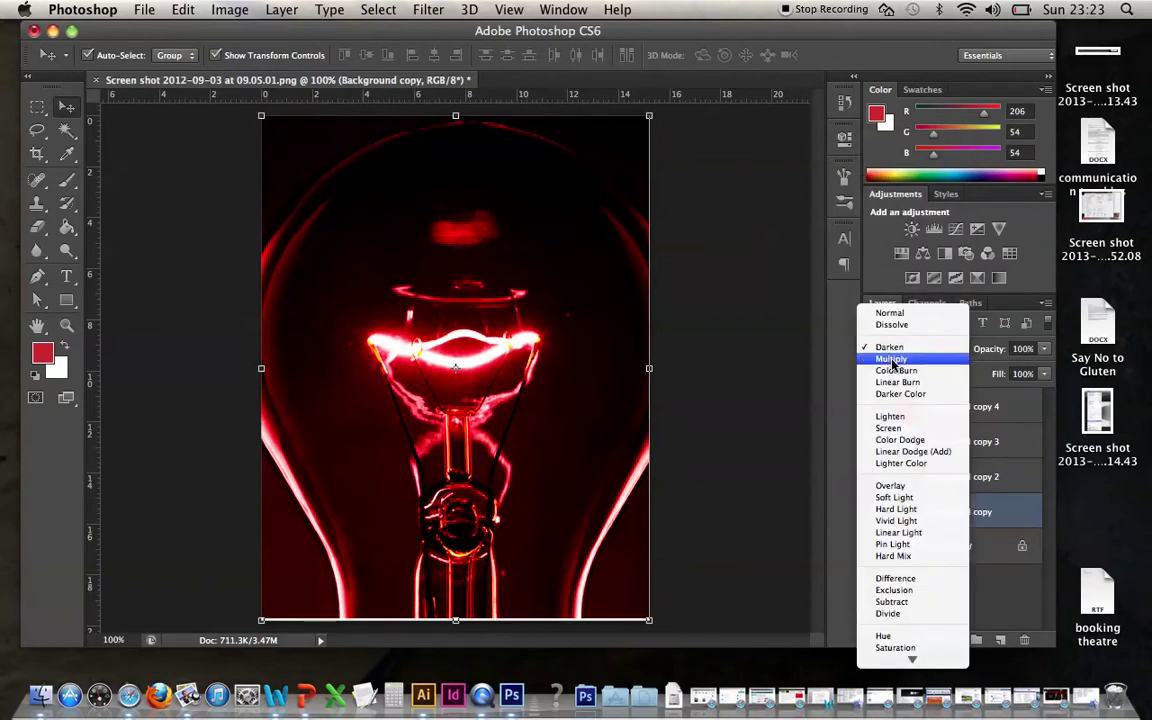
pyautogui.click(895, 371)
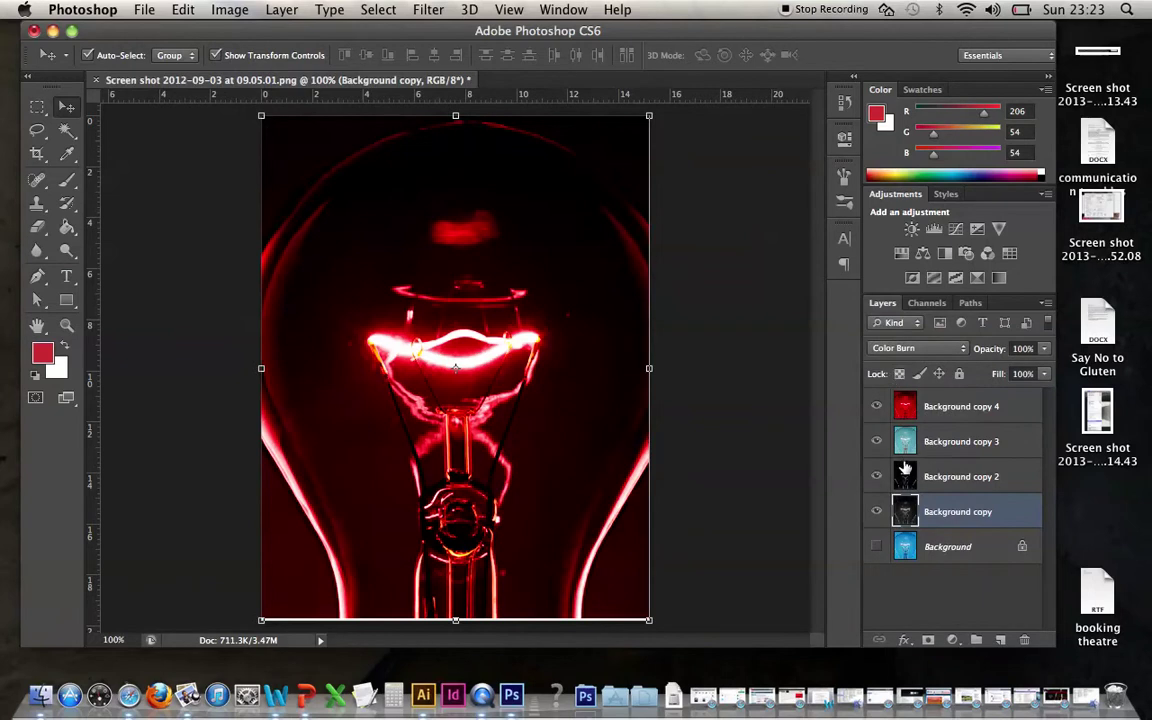
# - Show the blue Background layer and lower Background copy's opacity to 32%
pyautogui.click(877, 546)
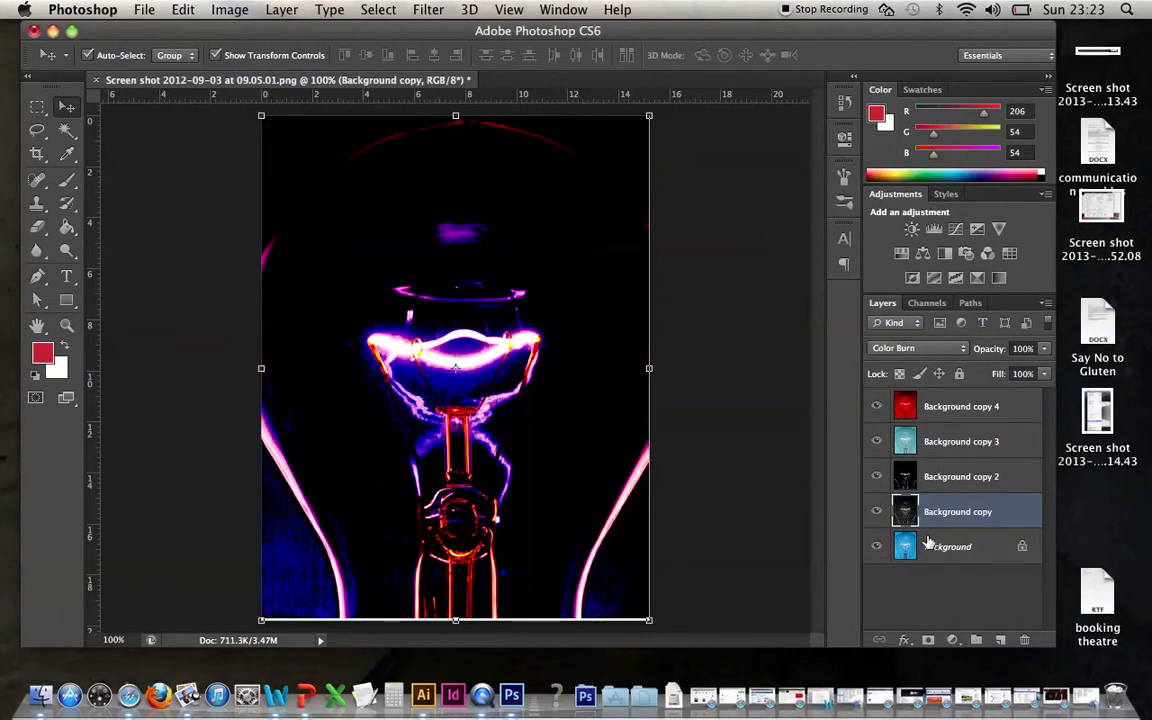
pyautogui.click(878, 512)
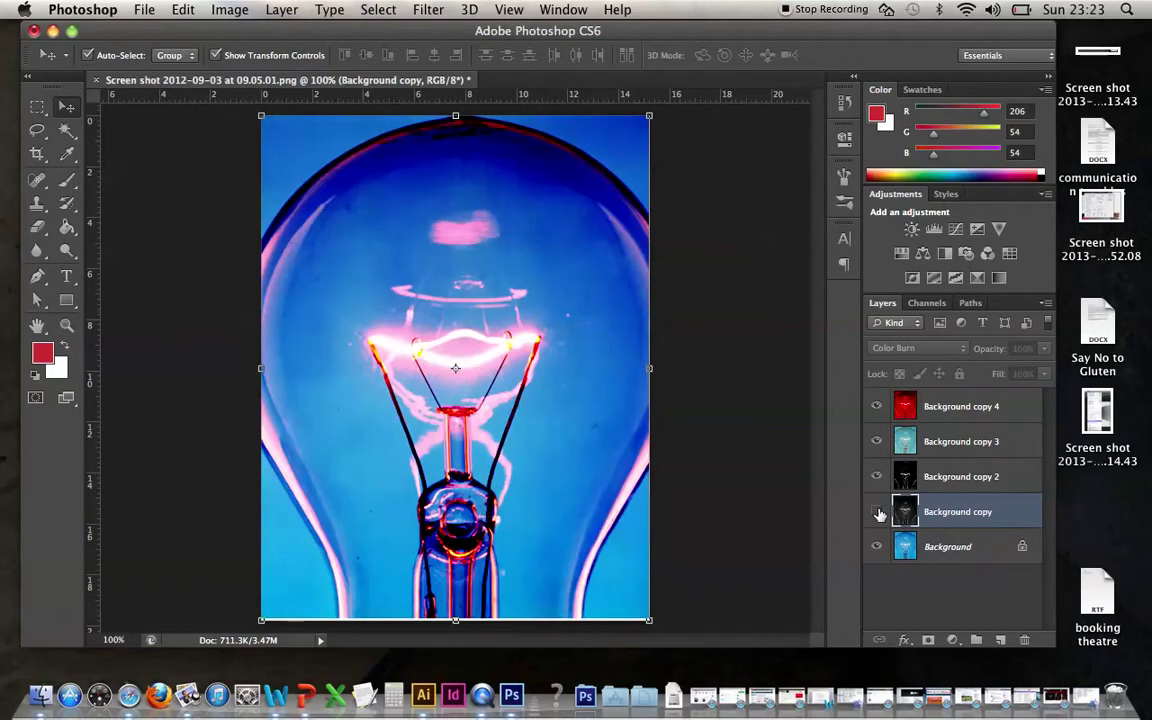
pyautogui.click(878, 512)
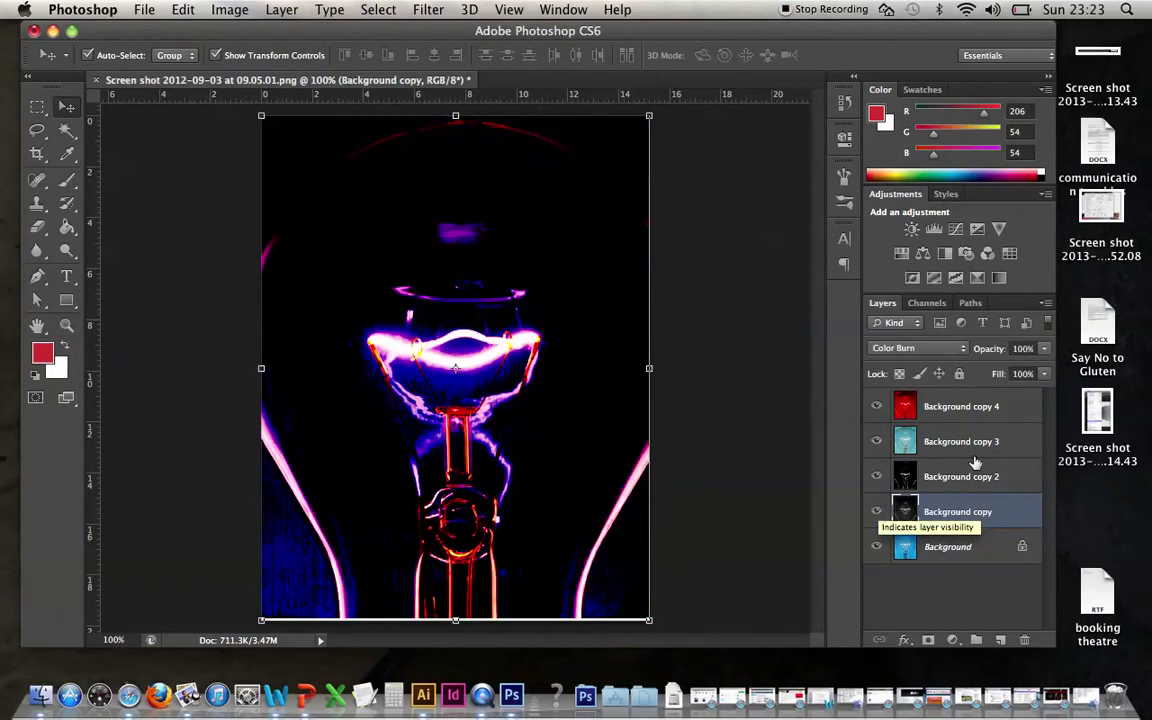
pyautogui.click(1045, 350)
pyautogui.moveTo(1047, 372); pyautogui.dragTo(987, 373)
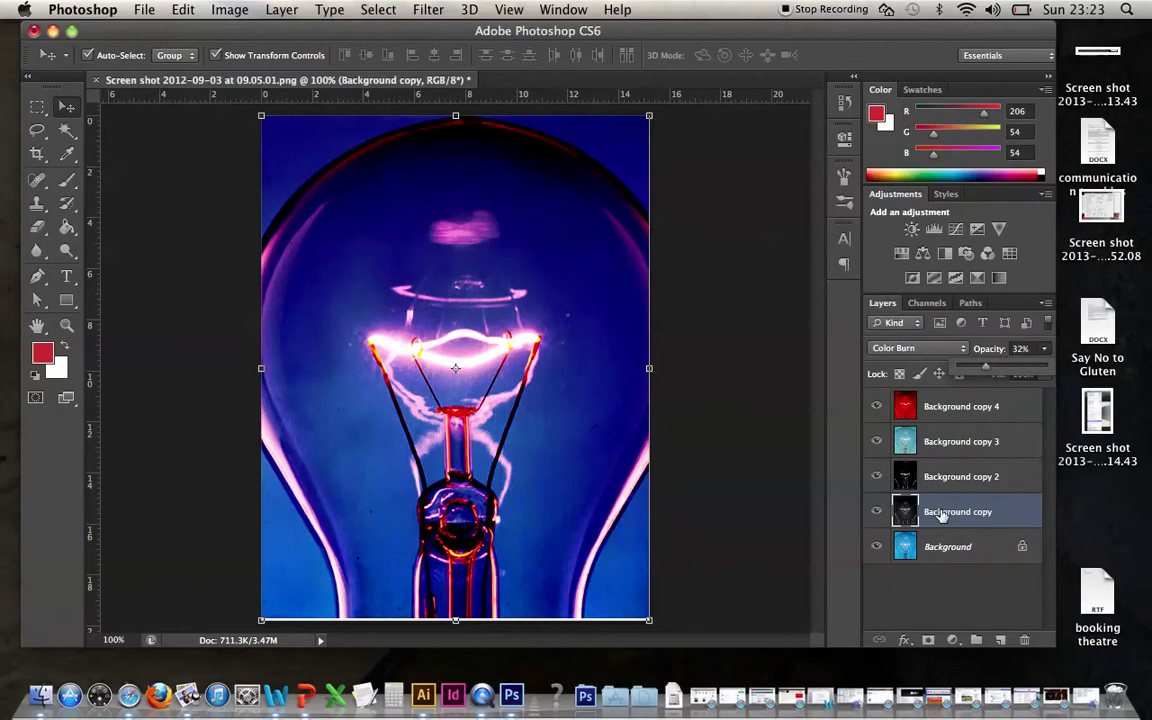
pyautogui.click(896, 323)
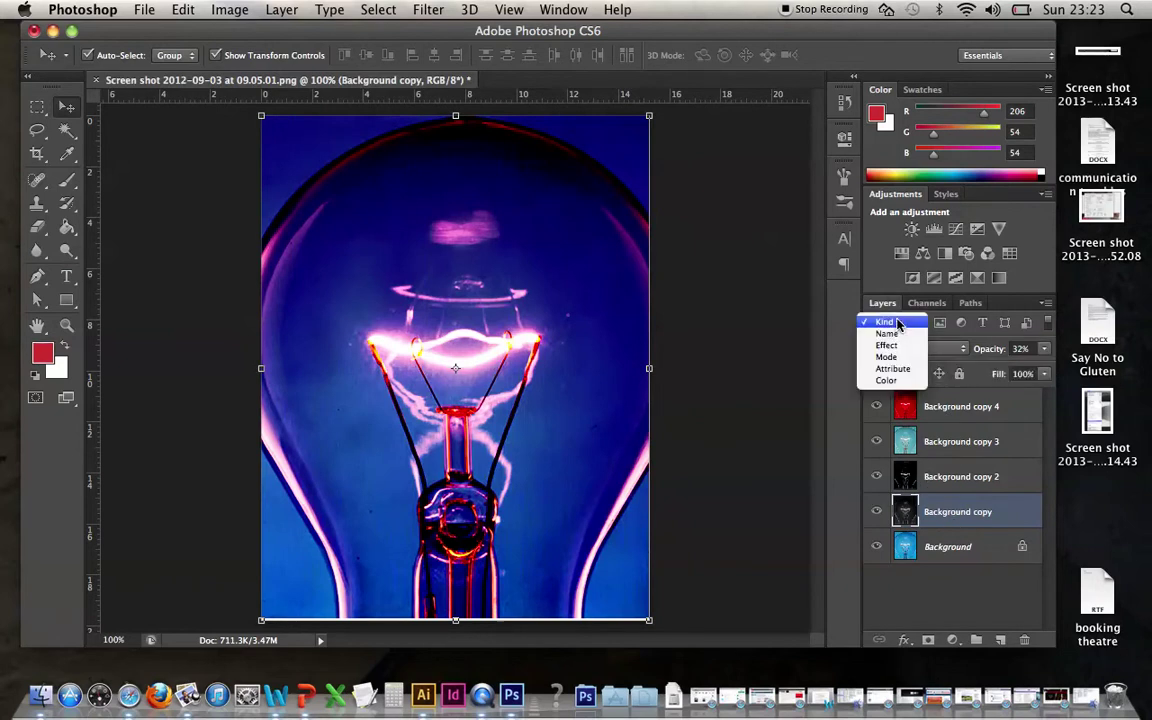
pyautogui.click(897, 323)
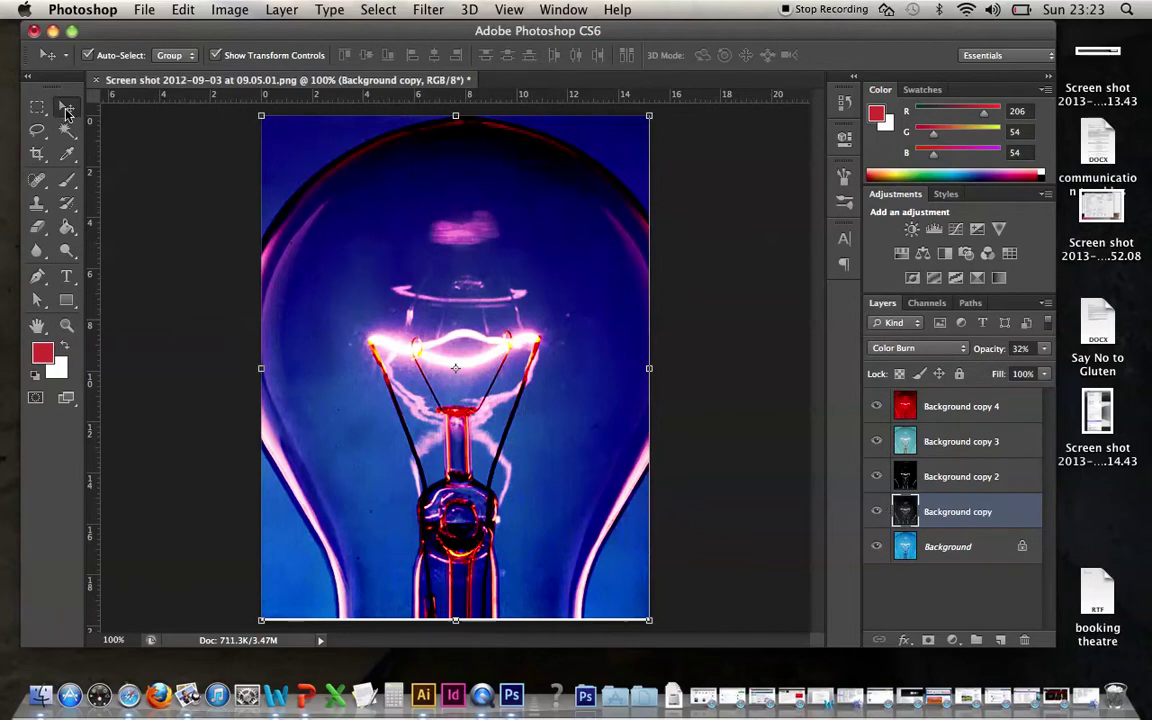
# - Nudge Background copy left and scale it to about 104.63%, returning to 100% zoom
pyautogui.press('Left')
pyautogui.press('Left')
pyautogui.press('Left')
pyautogui.press('Left')
pyautogui.press('Left')
pyautogui.press('Left')
pyautogui.press('Left')
pyautogui.press('Left')
pyautogui.press('Left')
pyautogui.press('Left')
pyautogui.press('Left')
pyautogui.press('Left')
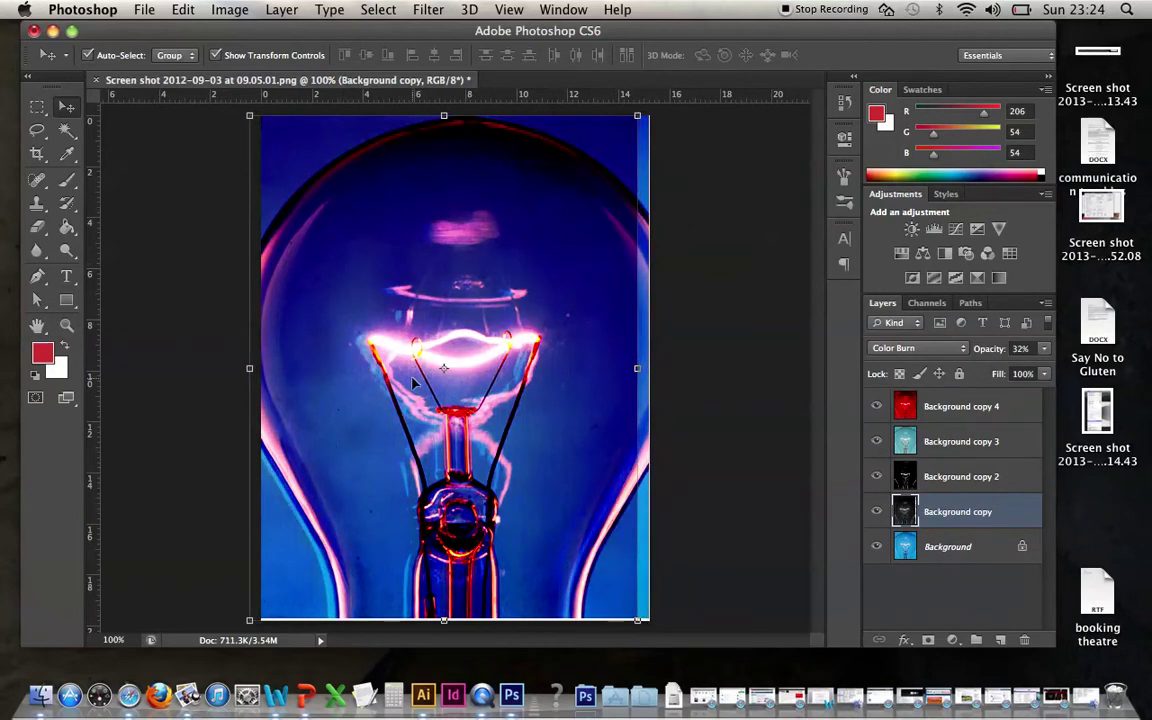
pyautogui.hotkey('ctrl', '-')
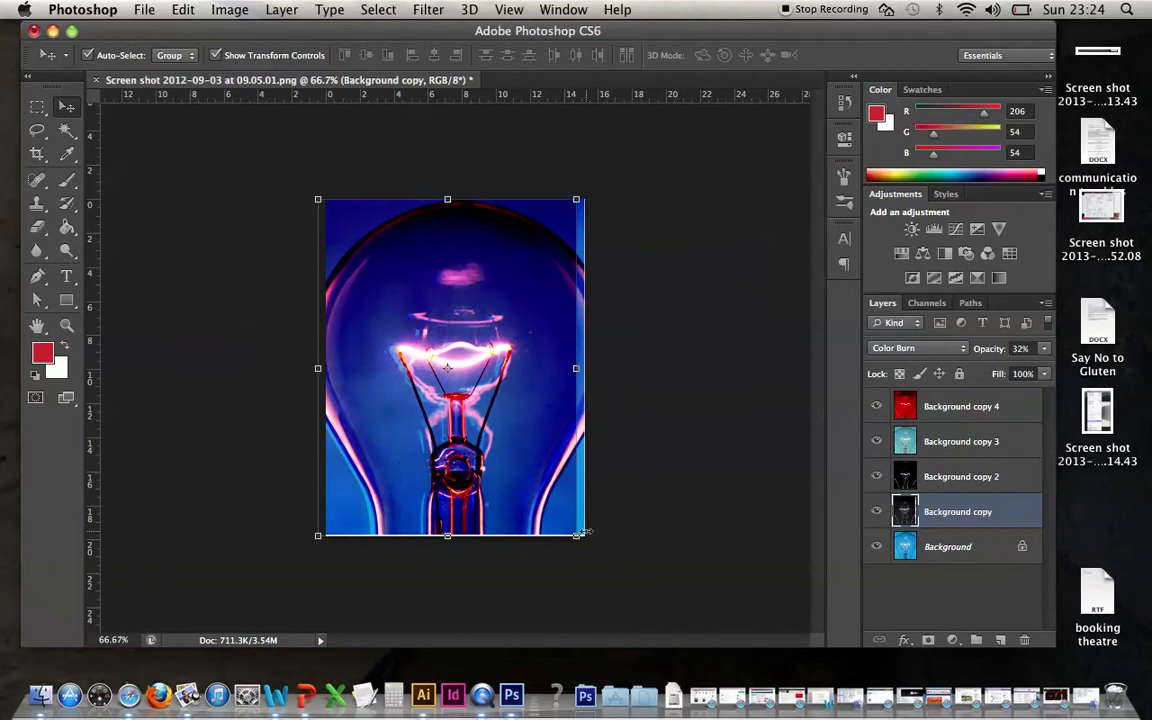
pyautogui.moveTo(576, 535); pyautogui.dragTo(601, 543)
pyautogui.press('Return')
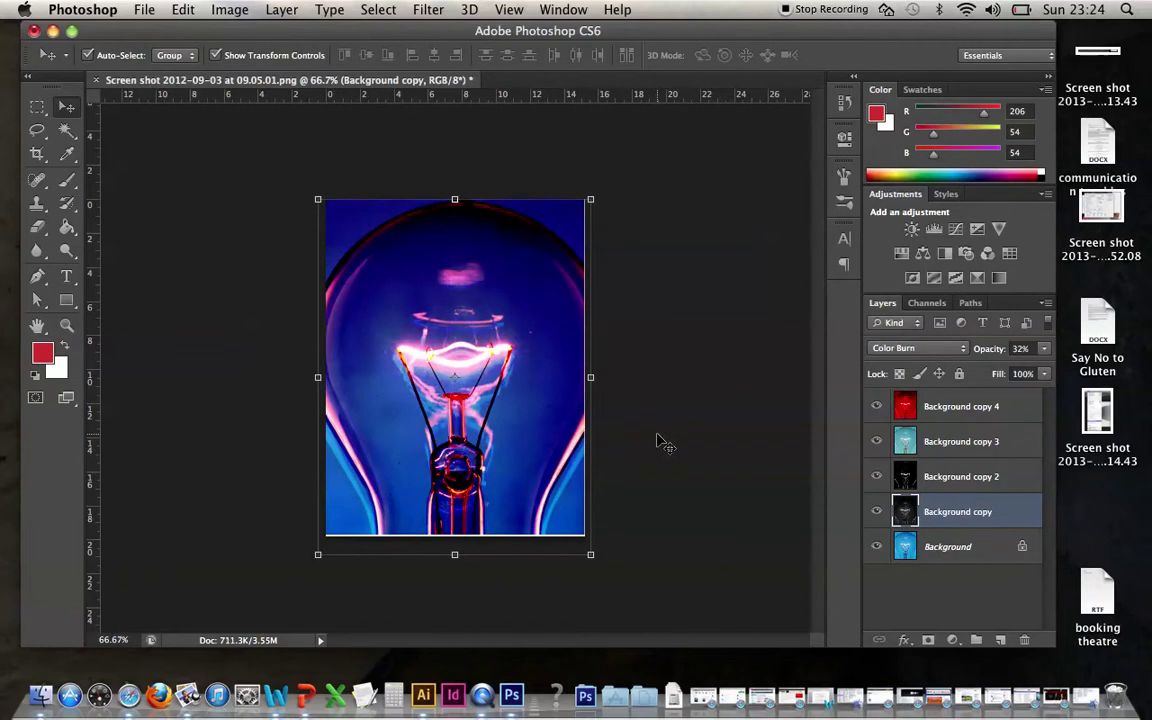
pyautogui.press('super+minus')
pyautogui.press('super+plus')
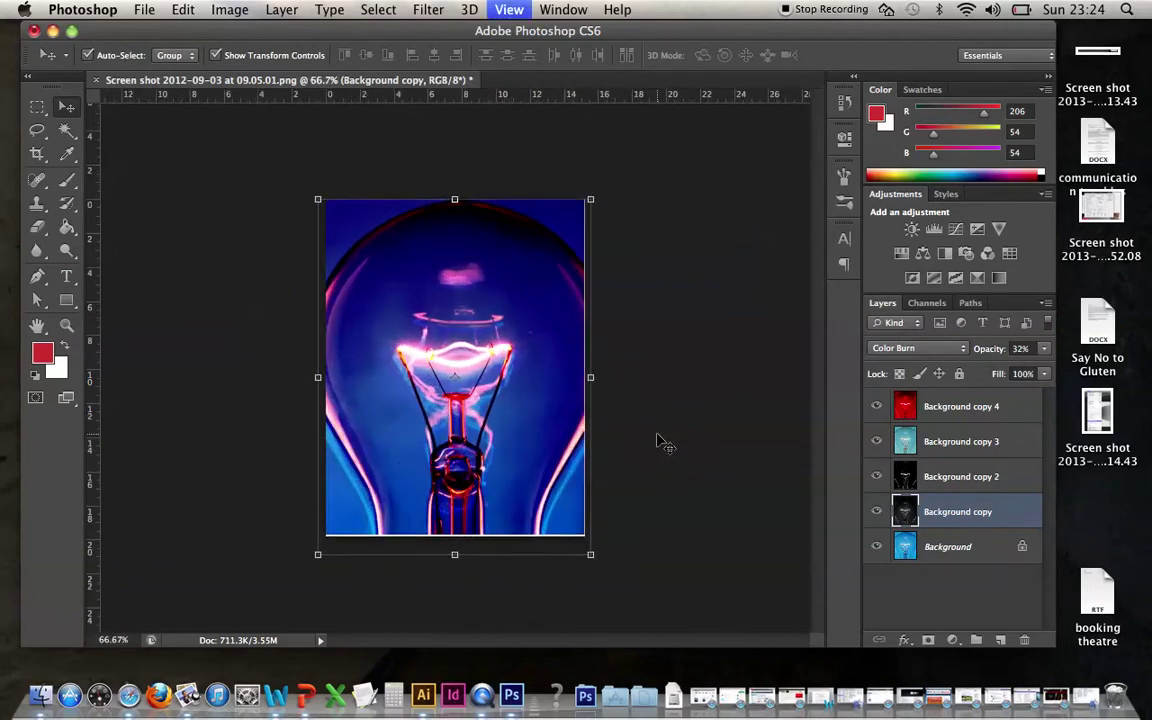
pyautogui.press('super+plus')
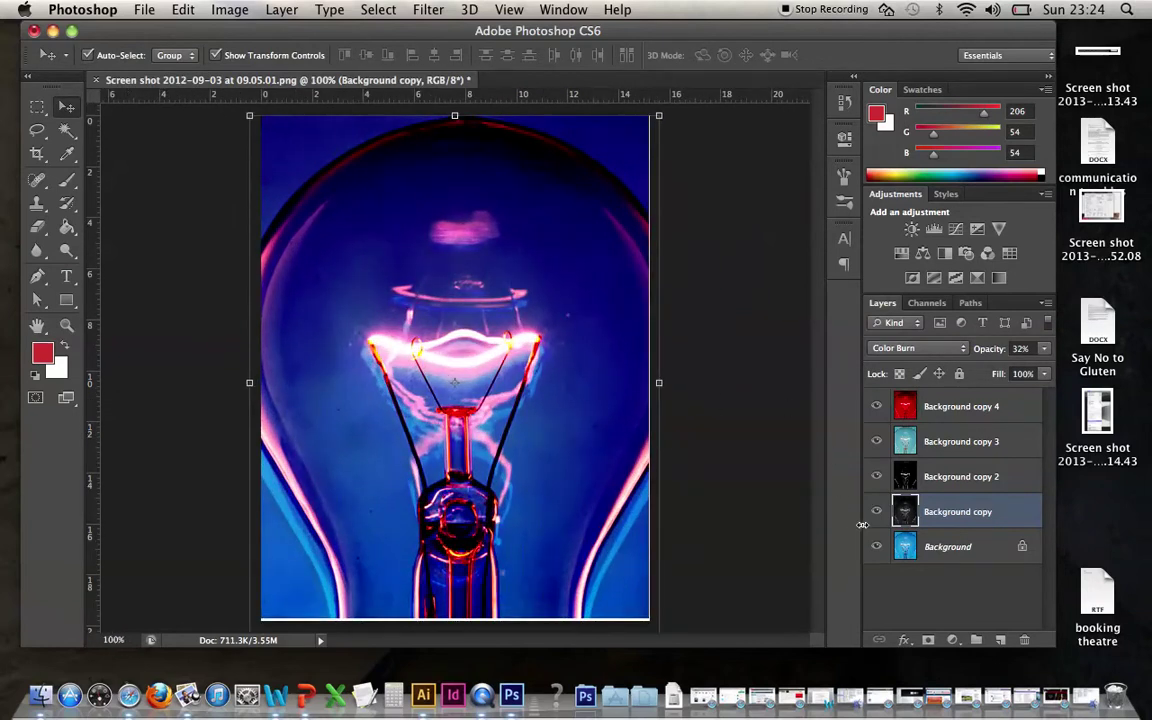
# - Move Background copy to the top and blend it in Color Dodge after trying Overlay and Linear Light
pyautogui.moveTo(932, 514); pyautogui.dragTo(927, 402)
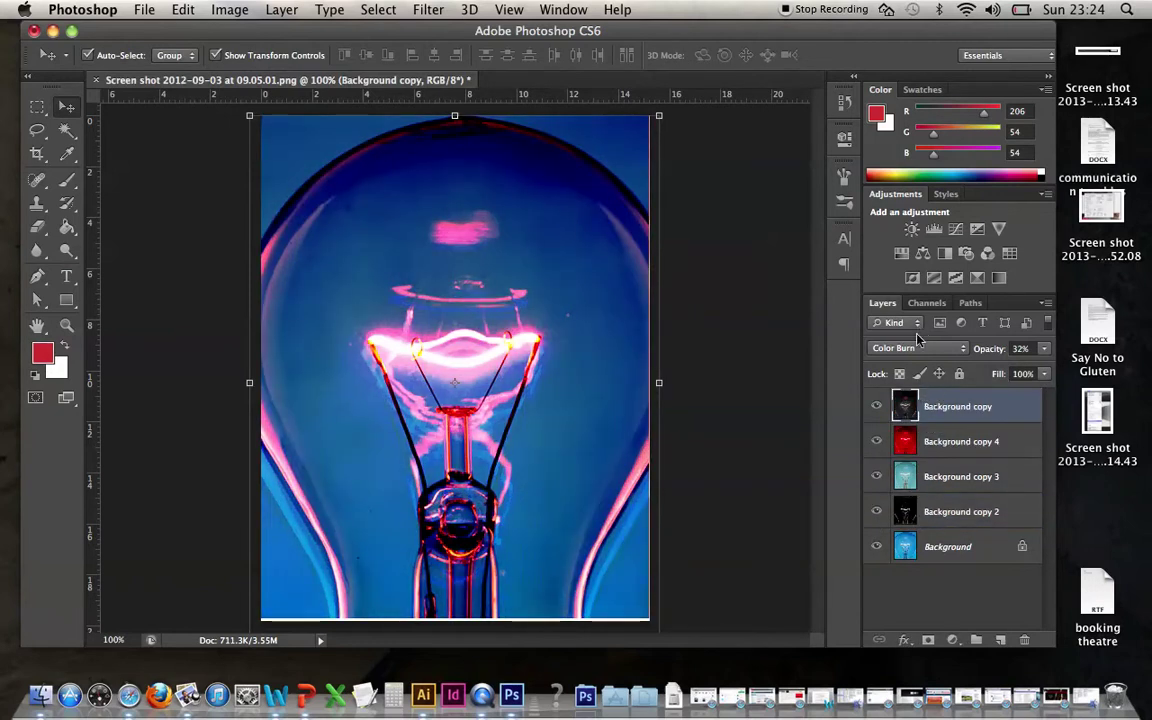
pyautogui.click(917, 347)
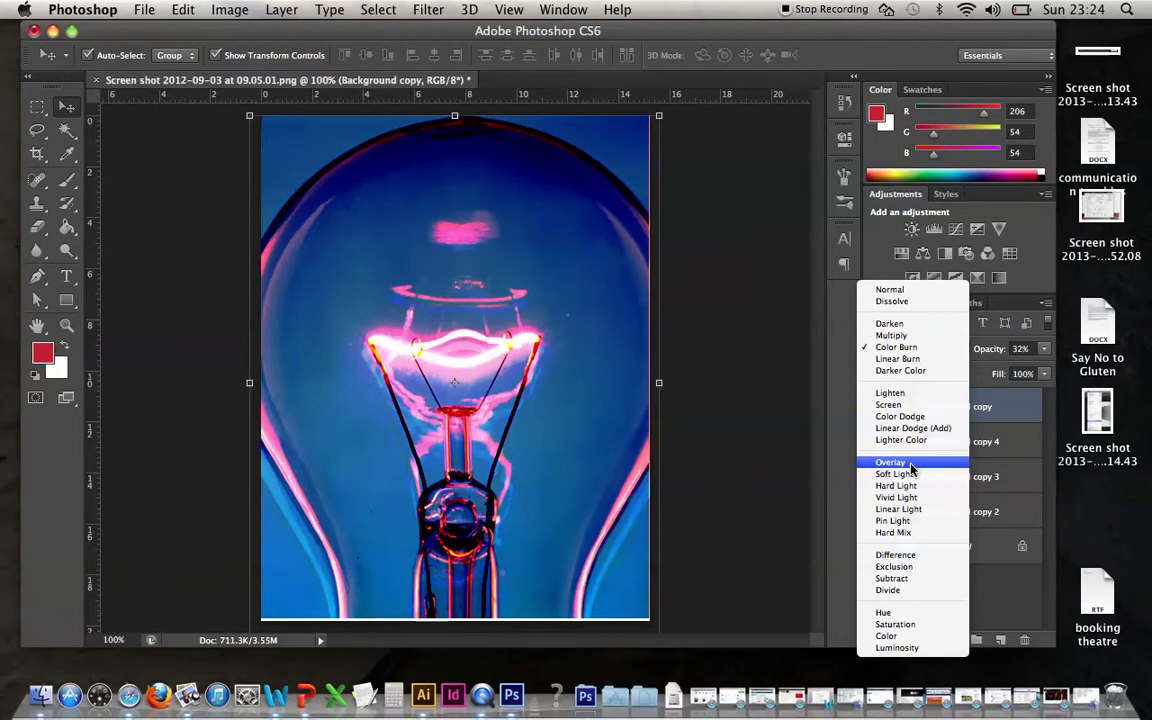
pyautogui.click(905, 462)
pyautogui.click(912, 348)
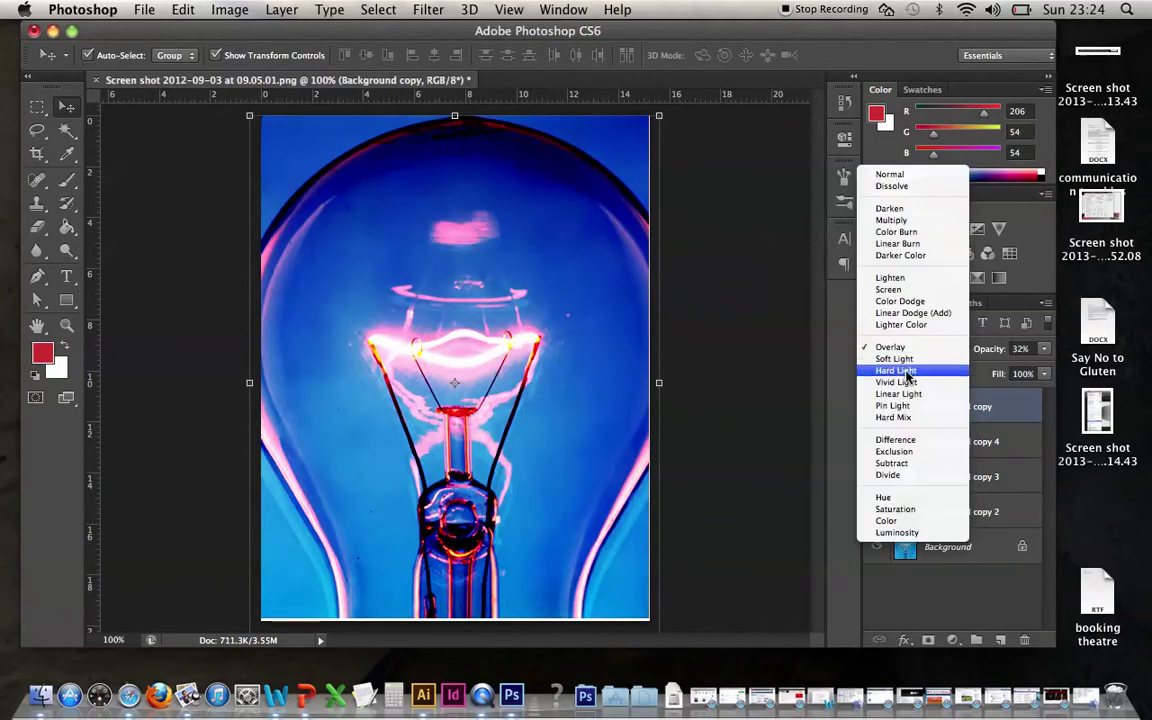
pyautogui.click(905, 394)
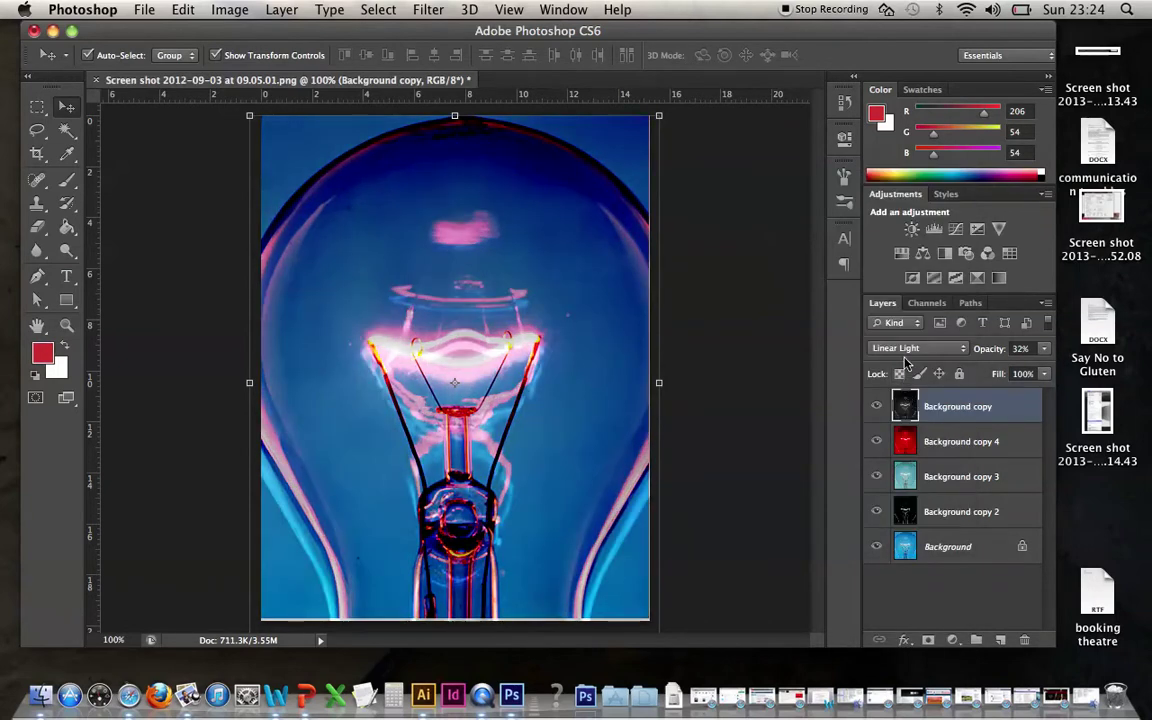
pyautogui.click(912, 348)
pyautogui.click(896, 254)
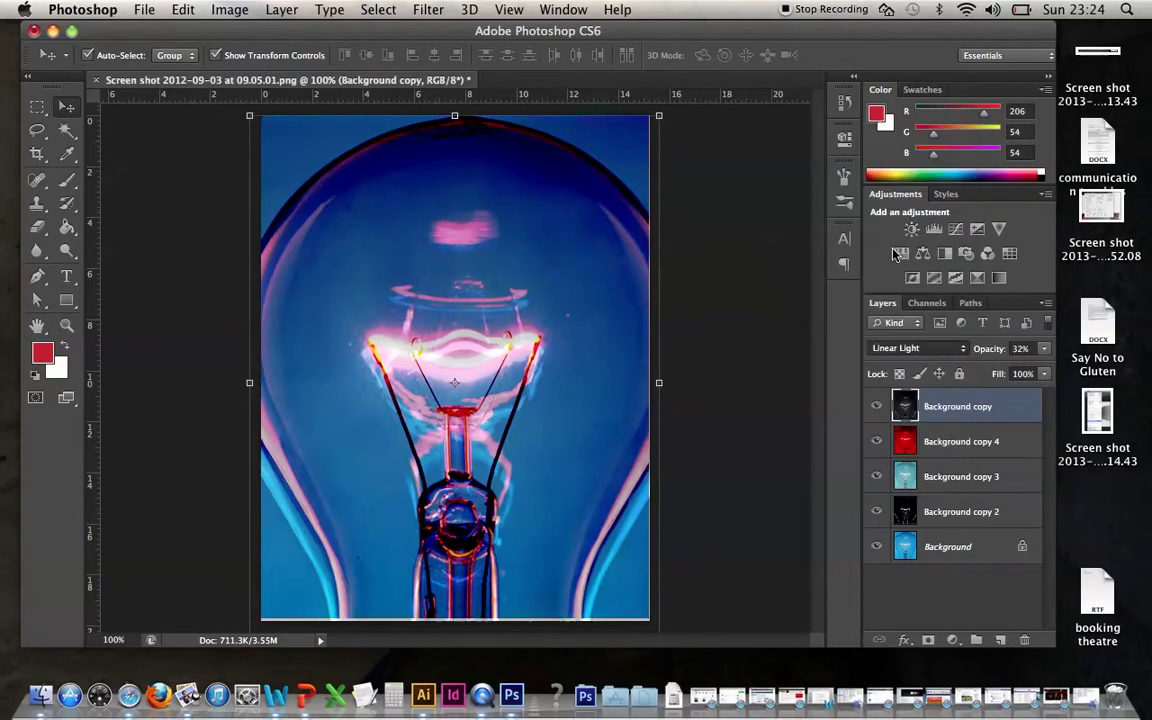
# - Set Background copy's opacity to 23%
pyautogui.click(1043, 350)
pyautogui.moveTo(1016, 370); pyautogui.dragTo(1050, 366)
pyautogui.moveTo(1097, 320)
pyautogui.mouseDown()
pyautogui.moveTo(1038, 370)
pyautogui.moveTo(972, 372)
pyautogui.mouseUp()
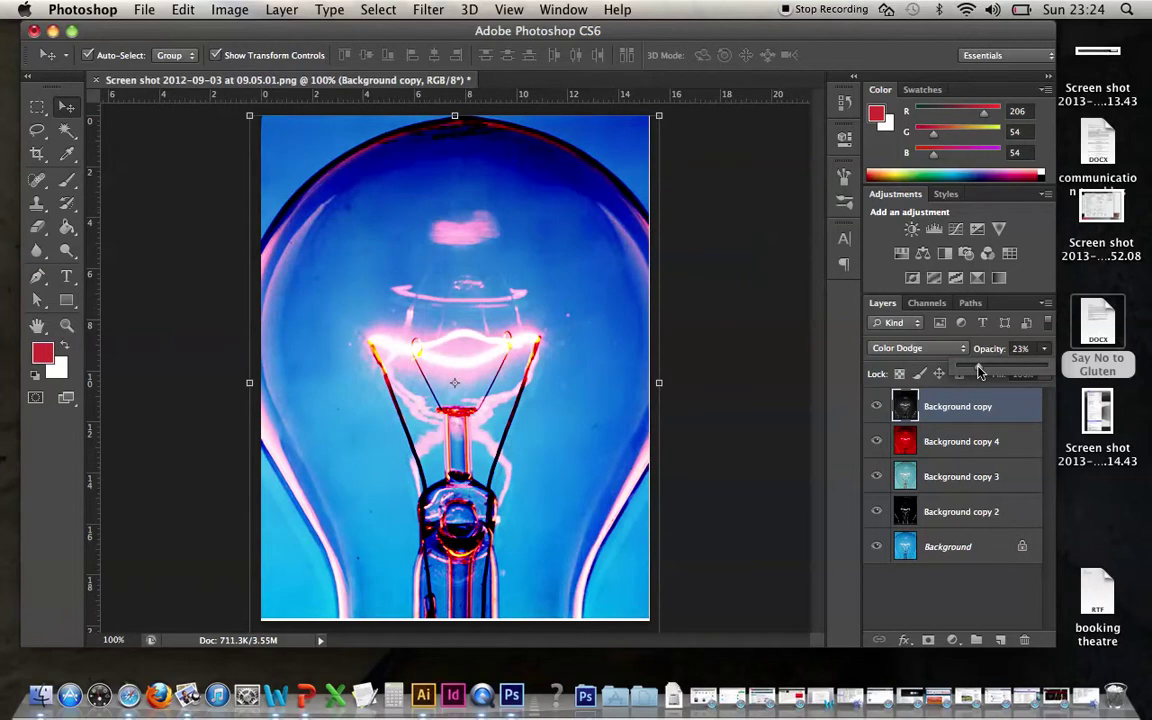
# - Hide Background copy, Background copy 3 and Background, keeping Background copy 4 visible
pyautogui.click(876, 406)
pyautogui.click(876, 442)
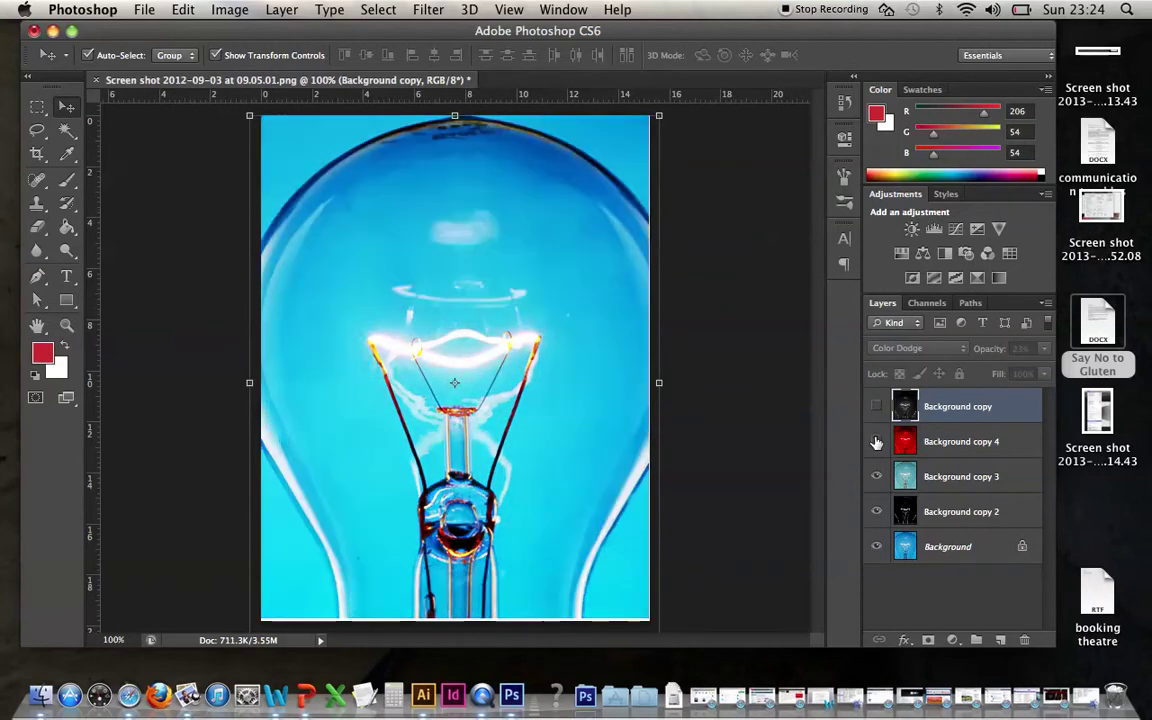
pyautogui.click(876, 442)
pyautogui.click(876, 476)
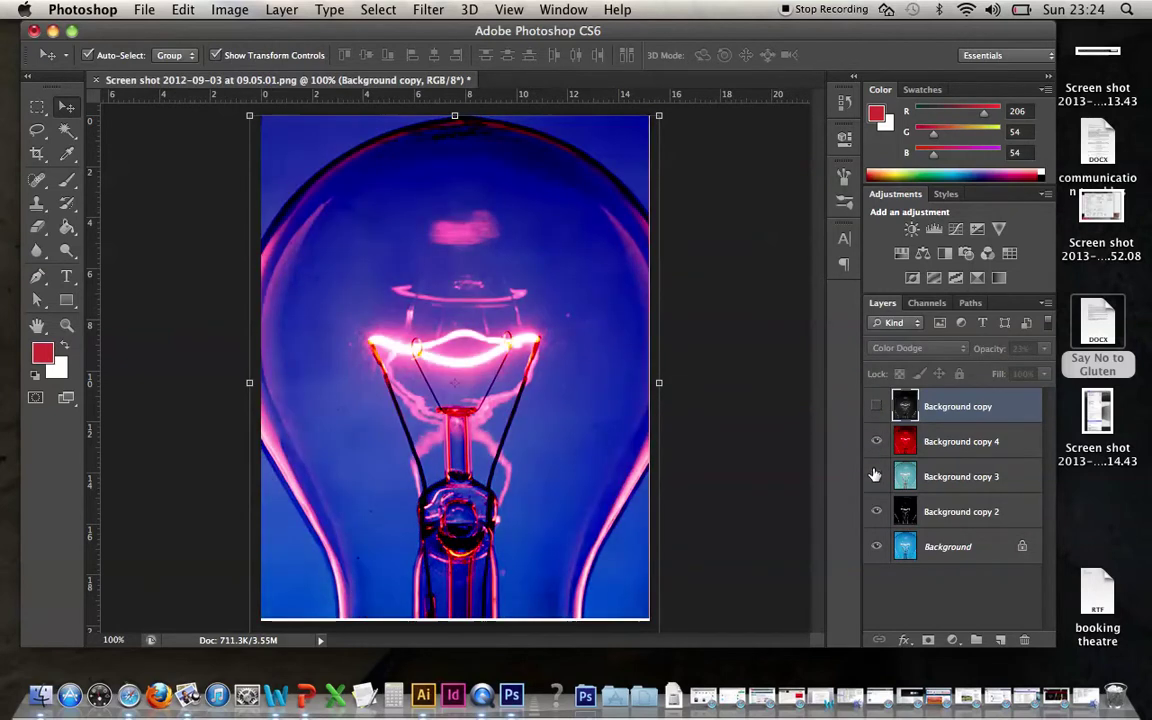
pyautogui.click(876, 546)
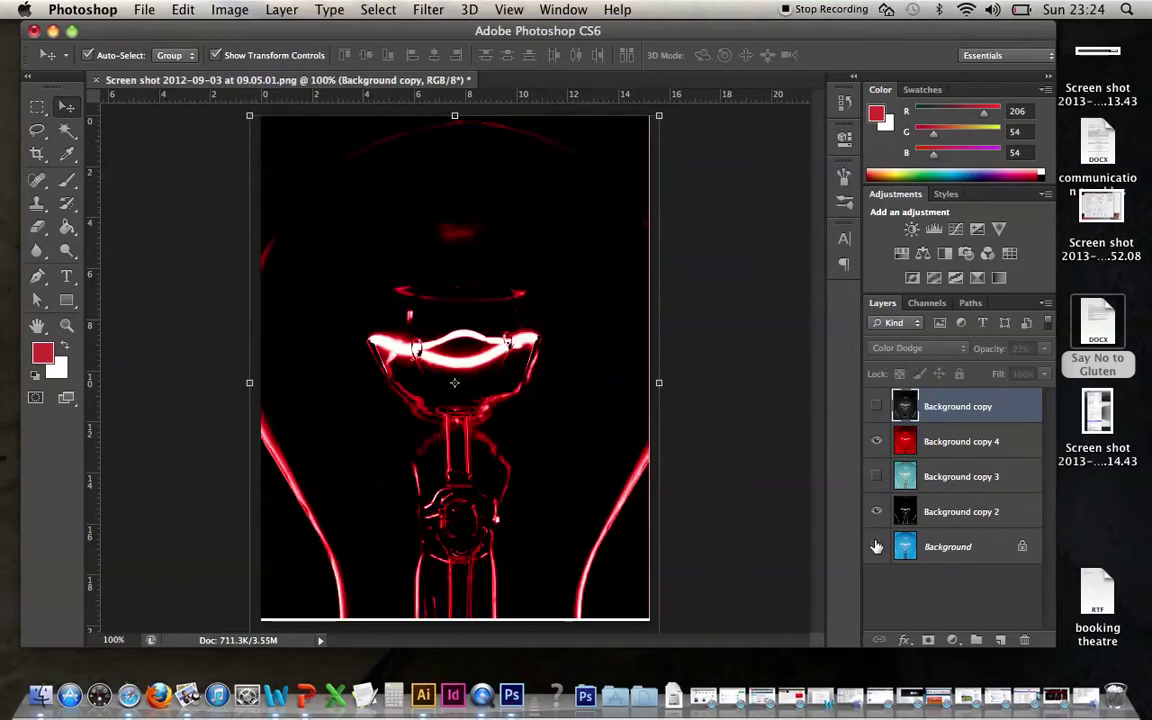